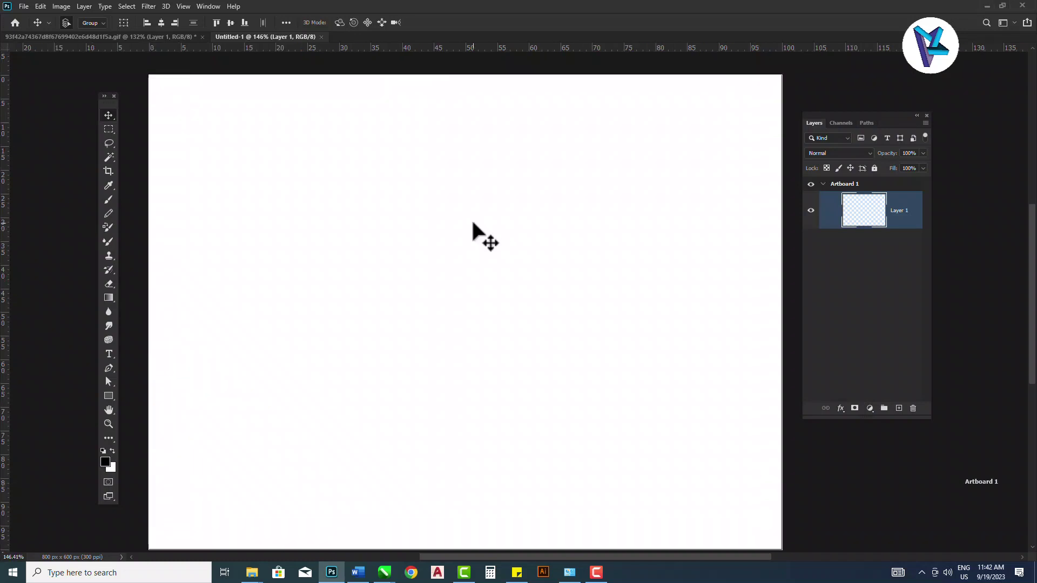
# Drag the tilted phone mockup from the gif document onto the white Untitled-1 artboard as Layer 2
pyautogui.click(167, 37)
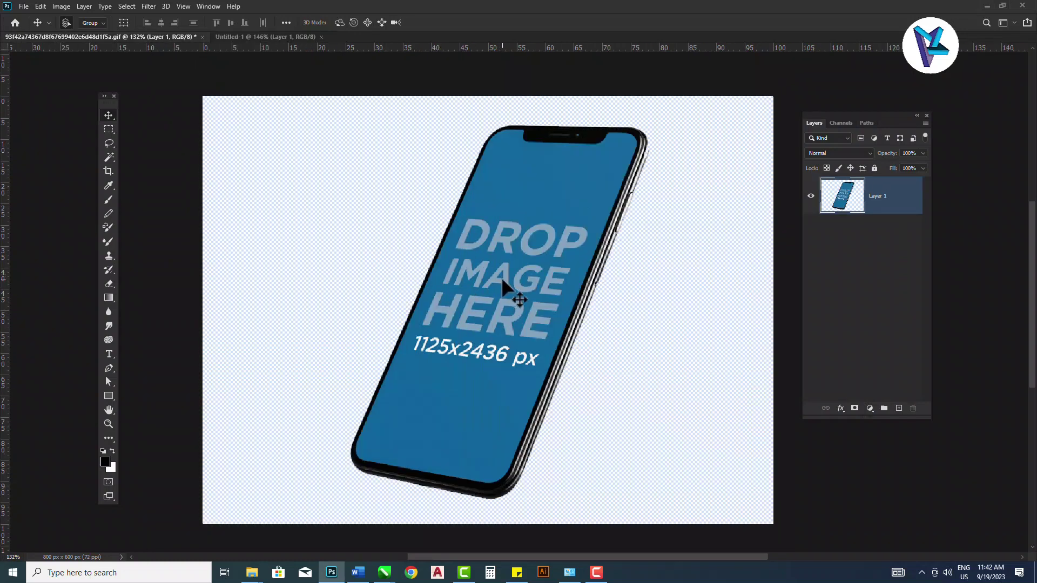
pyautogui.moveTo(502, 277)
pyautogui.mouseDown()
pyautogui.moveTo(313, 111)
pyautogui.moveTo(281, 40)
pyautogui.moveTo(457, 309)
pyautogui.moveTo(493, 309)
pyautogui.mouseUp()
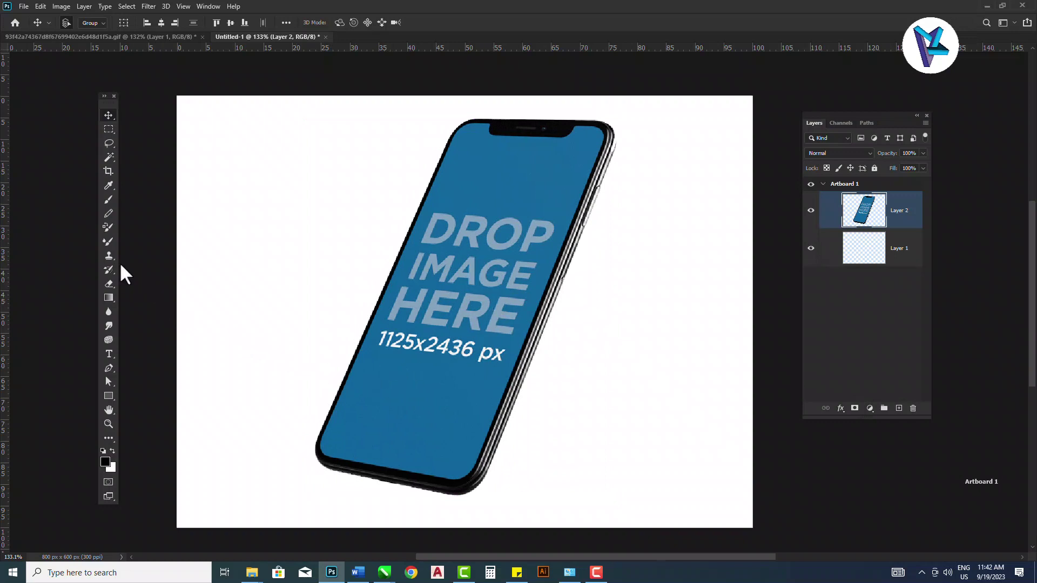
# Set up a soft round brush, flattened into a thin ellipse, at 600 px
pyautogui.click(108, 203)
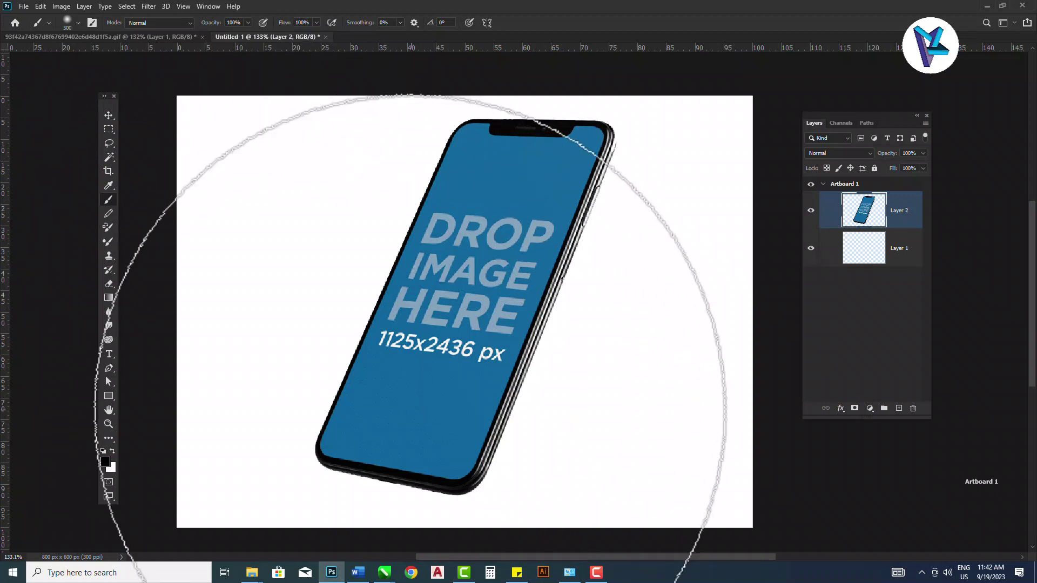
pyautogui.rightClick(474, 322)
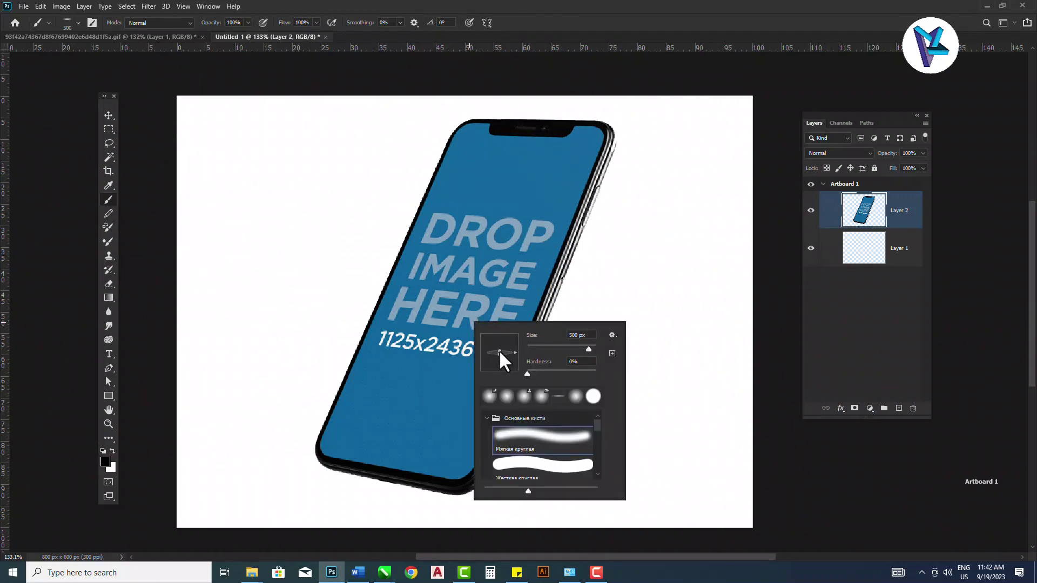
pyautogui.press('Escape')
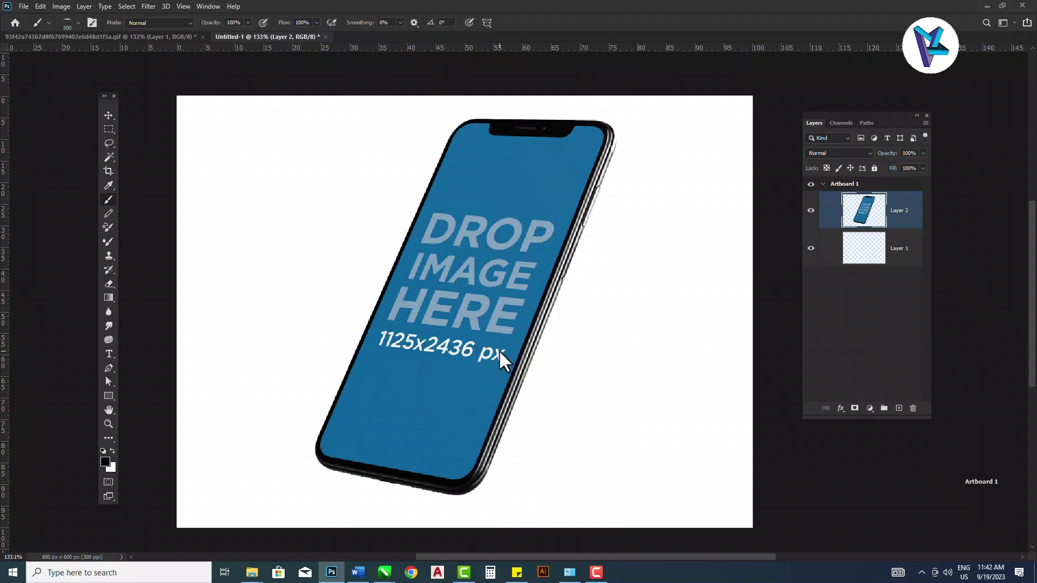
pyautogui.rightClick(480, 297)
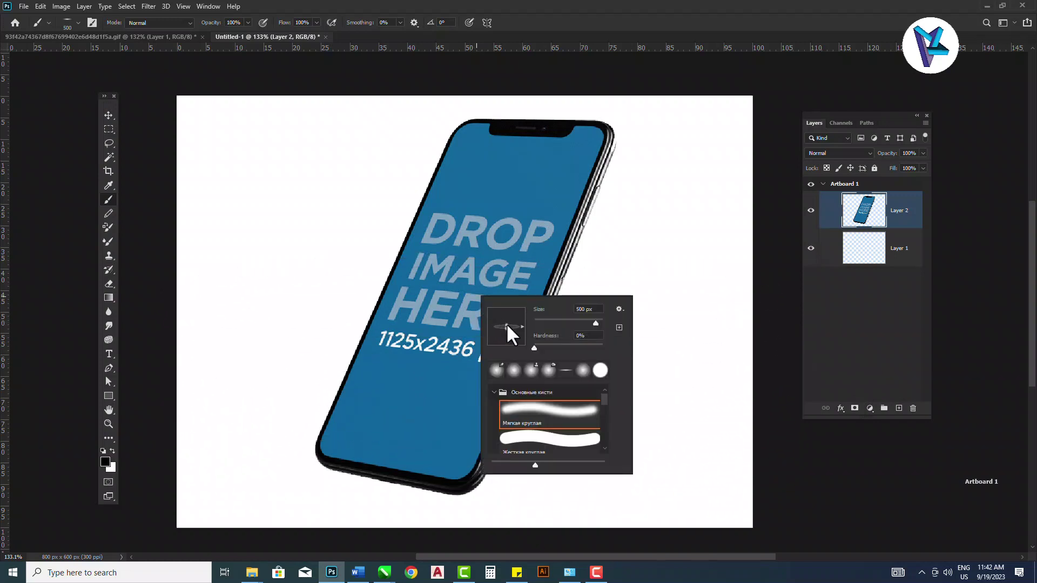
pyautogui.moveTo(507, 323); pyautogui.dragTo(506, 325)
pyautogui.press('Return')
pyautogui.press(']')
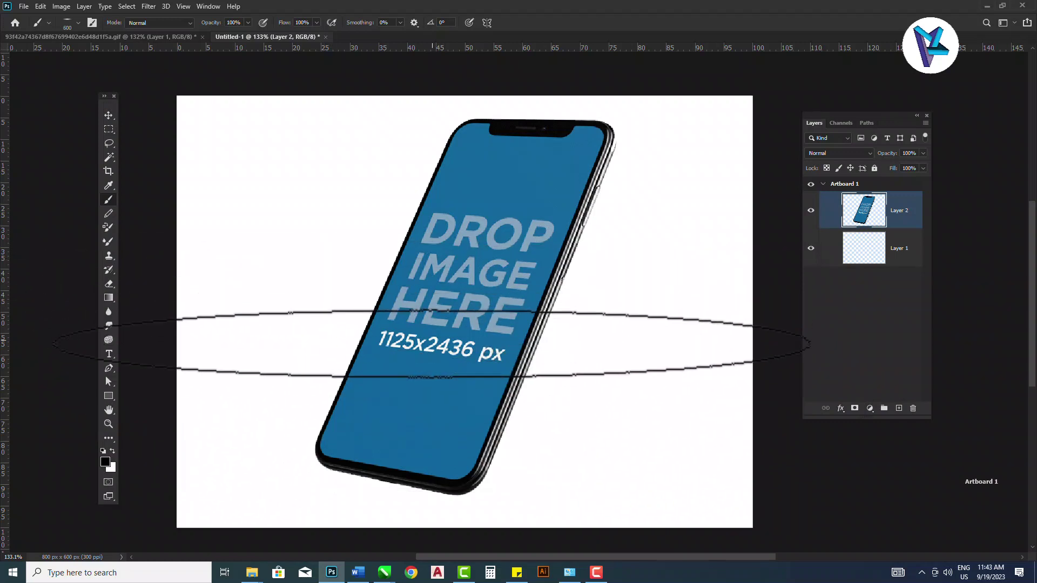
# Add Layer 3 beneath the phone layer and paint a soft black shadow under its base
pyautogui.click(899, 409)
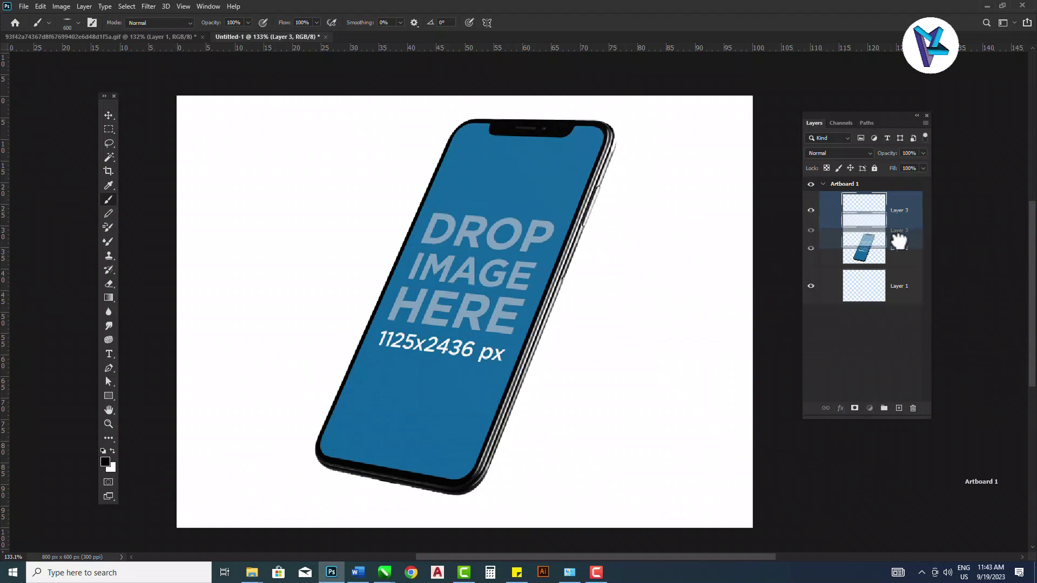
pyautogui.moveTo(880, 227); pyautogui.dragTo(894, 267)
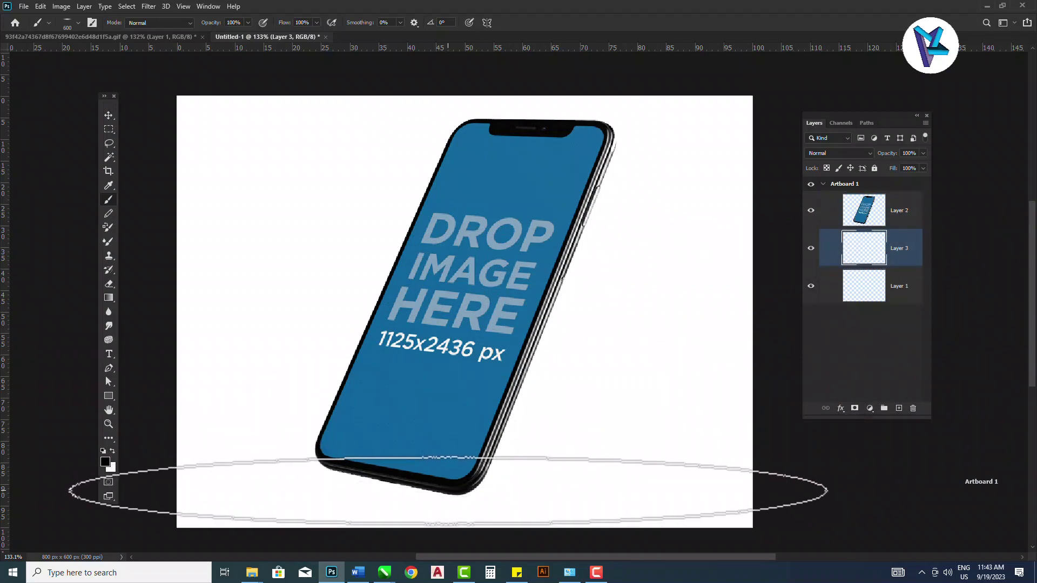
pyautogui.click(447, 490)
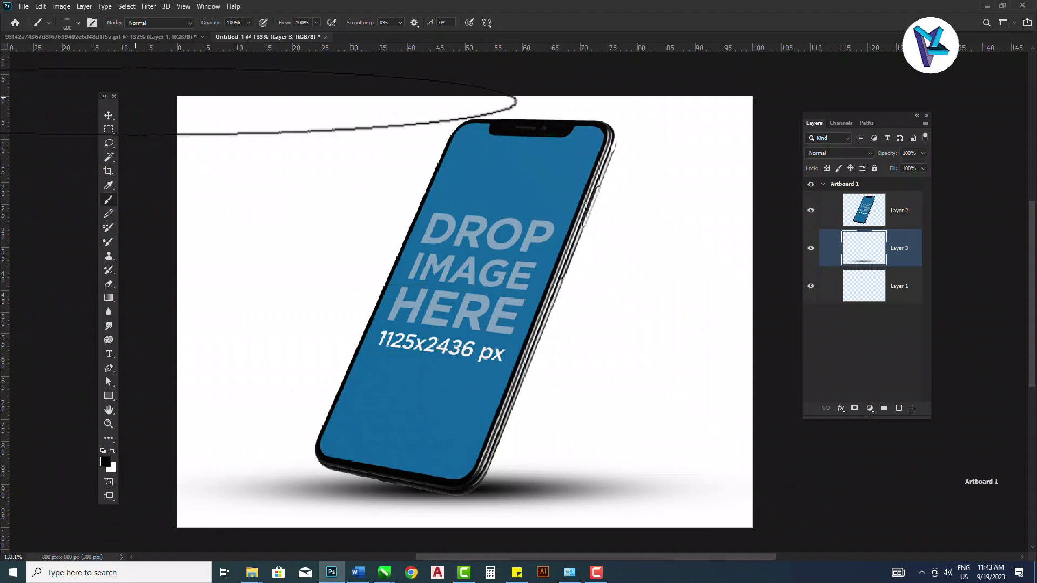
pyautogui.click(108, 115)
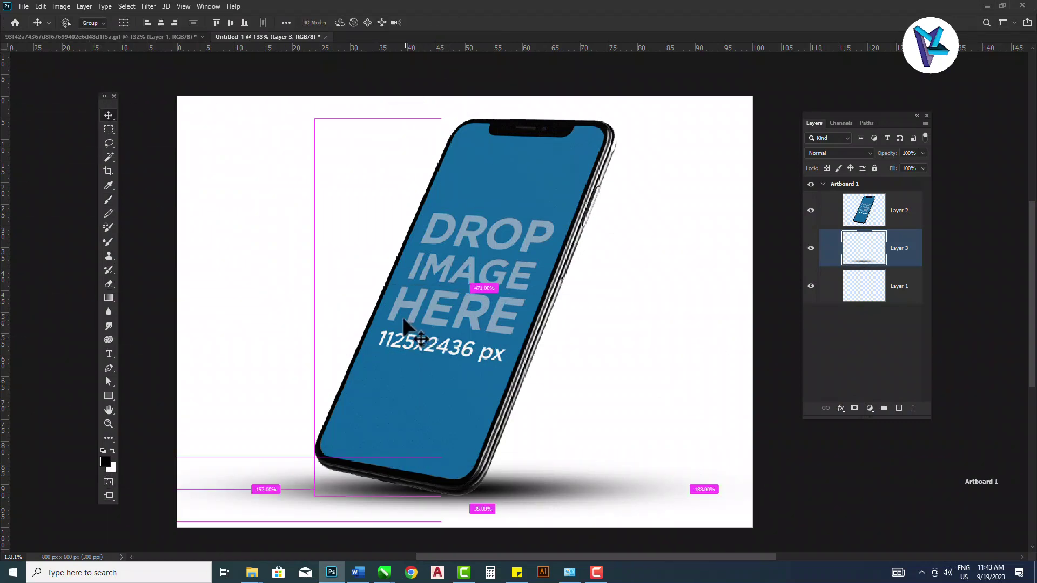
# Squash the shadow vertically to about 62% height with Free Transform
pyautogui.hotkey('ctrl', 't')
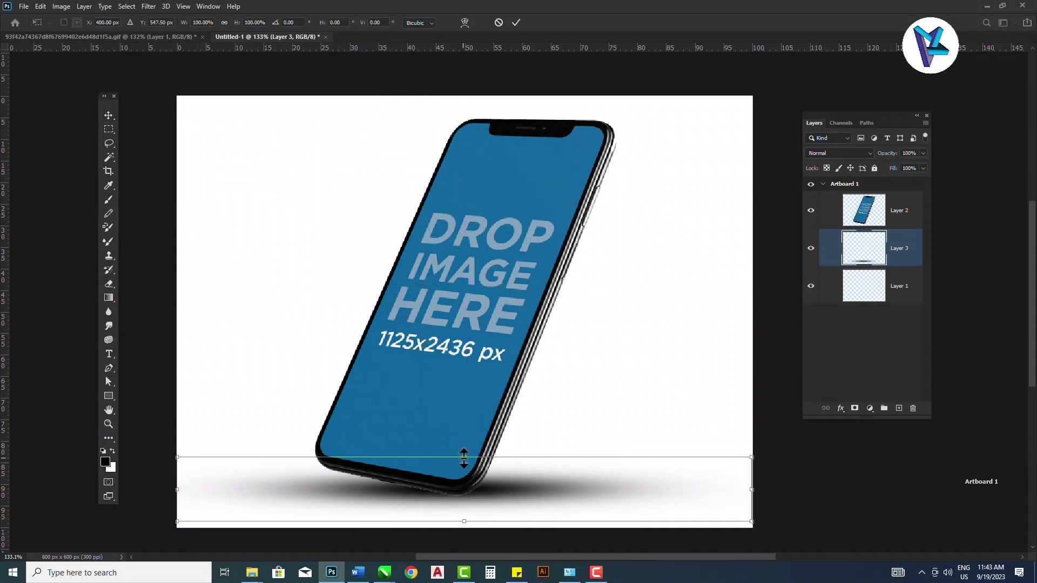
pyautogui.moveTo(464, 457); pyautogui.dragTo(463, 477)
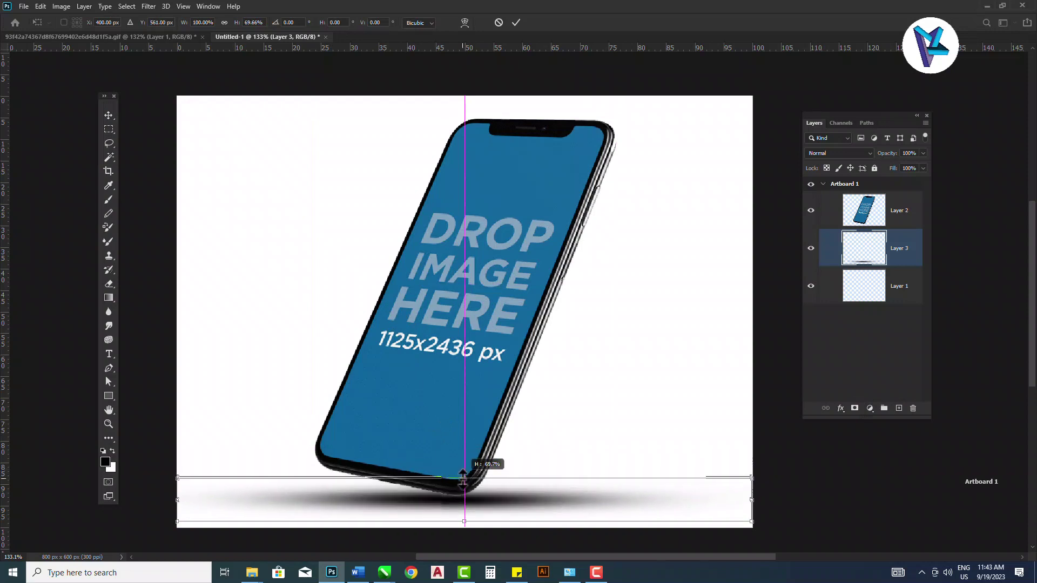
pyautogui.moveTo(463, 478); pyautogui.dragTo(463, 481)
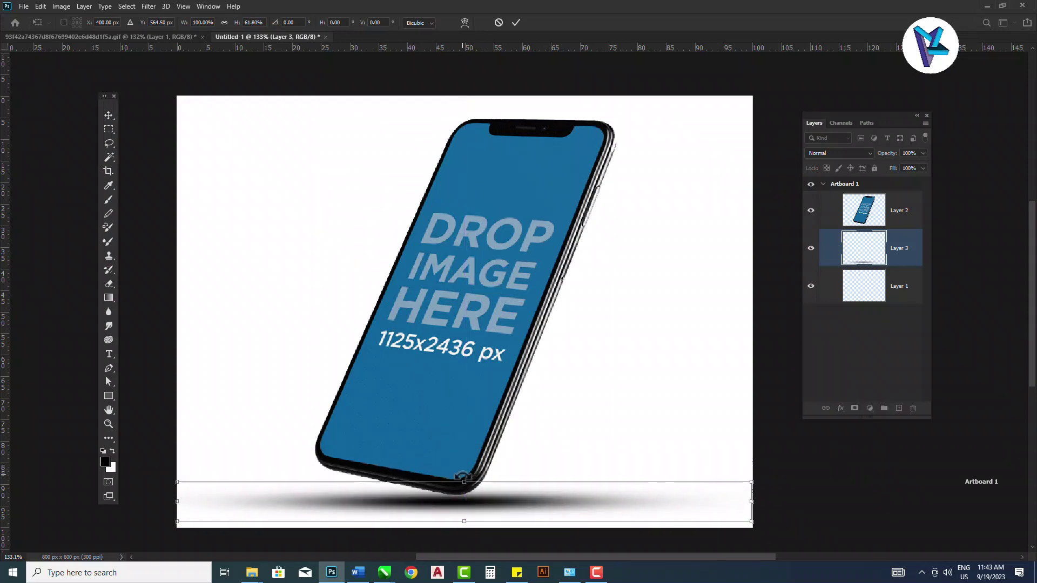
pyautogui.press('Return')
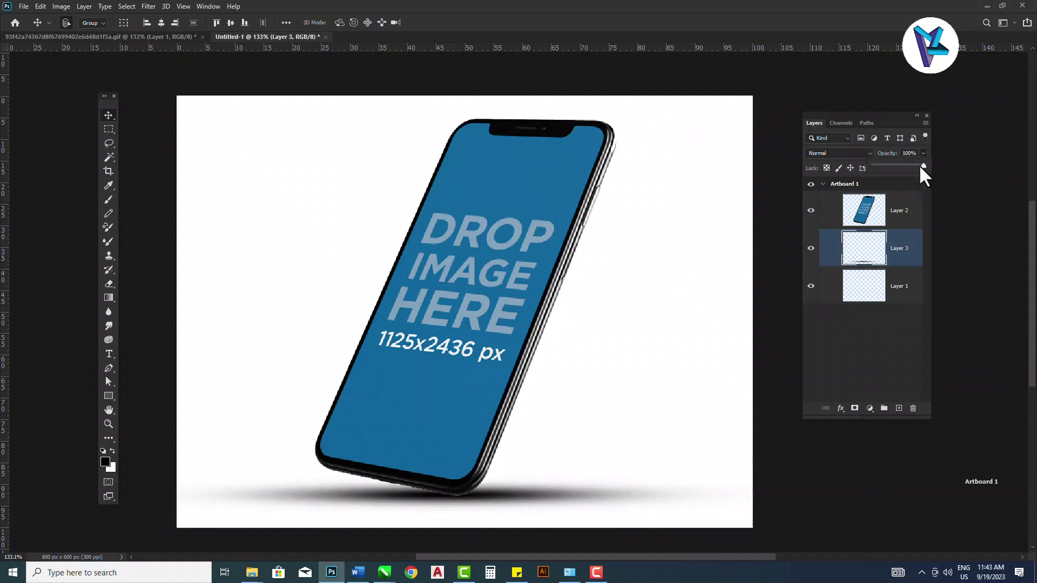
# Lower the shadow layer's opacity to 86%, then reselect the phone layer
pyautogui.moveTo(921, 165); pyautogui.dragTo(917, 163)
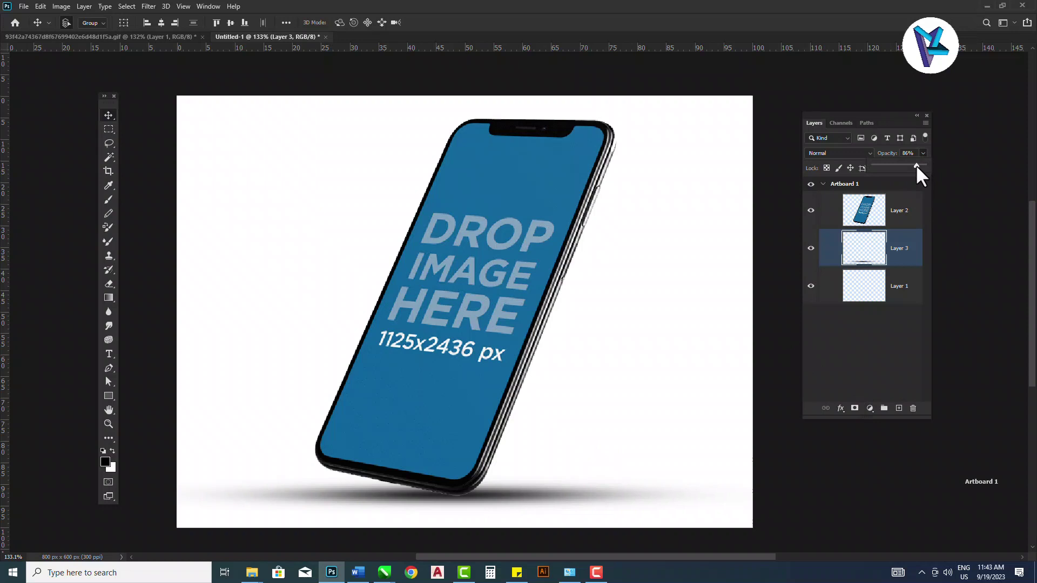
pyautogui.scroll(2, 458, 500)
pyautogui.scroll(1, 458, 500)
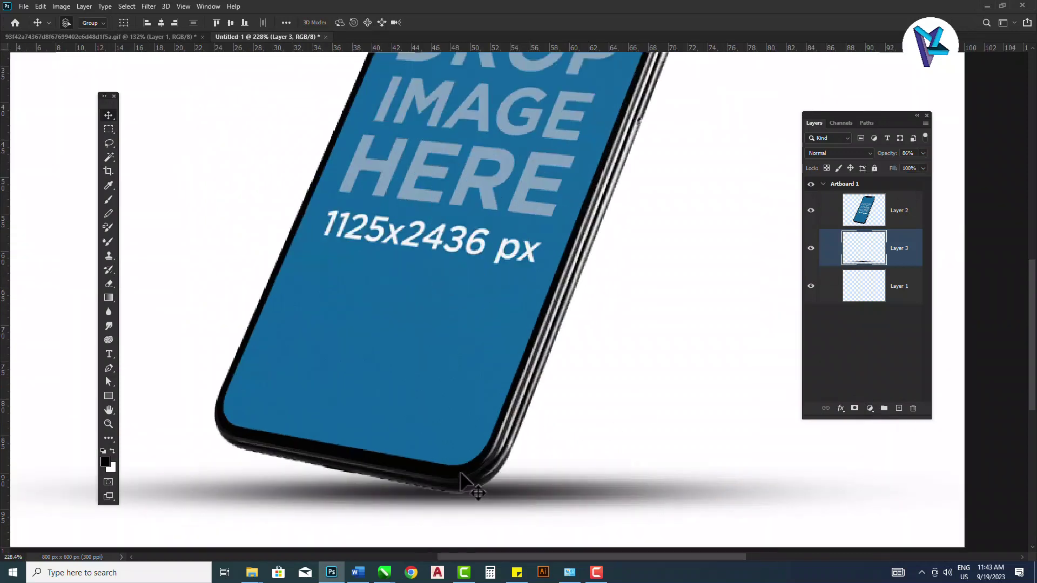
pyautogui.click(461, 475)
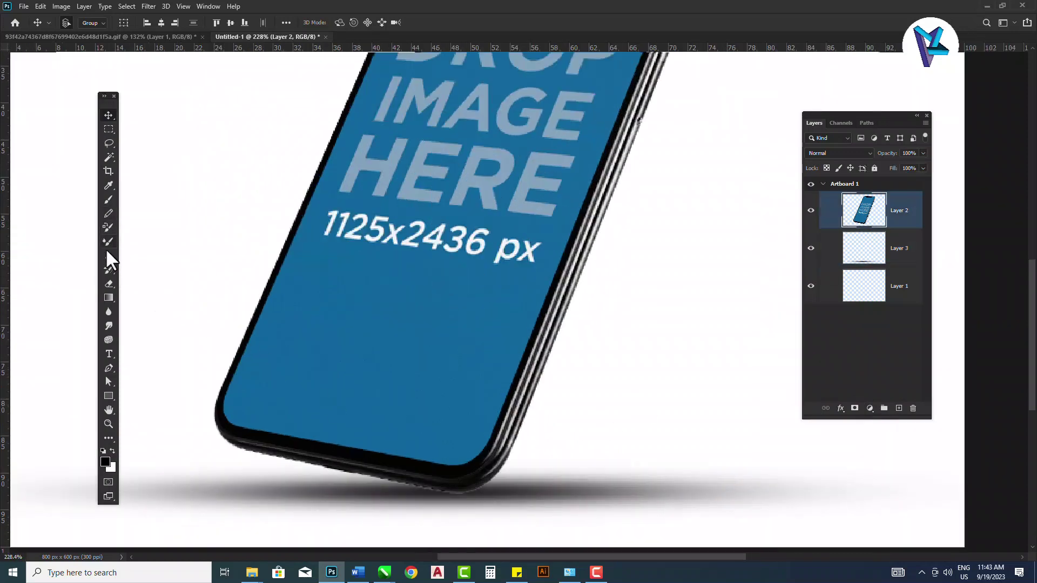
# Erase stray pixels along the phone's bottom edge with a 25 px eraser
pyautogui.click(108, 285)
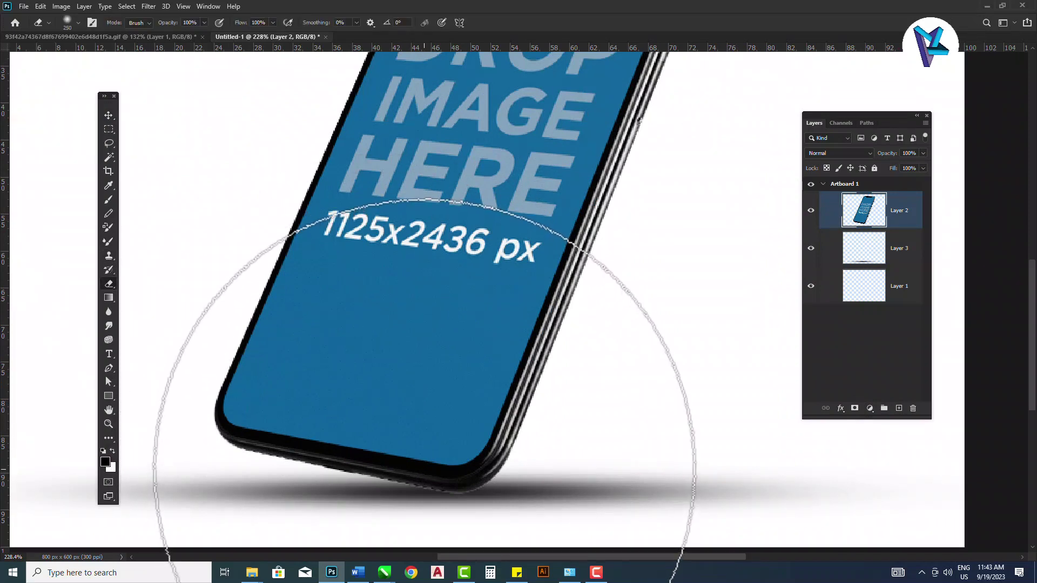
pyautogui.press('[')
pyautogui.press('[')
pyautogui.press('[')
pyautogui.press('[')
pyautogui.press('[')
pyautogui.press('[')
pyautogui.press('[')
pyautogui.press('[')
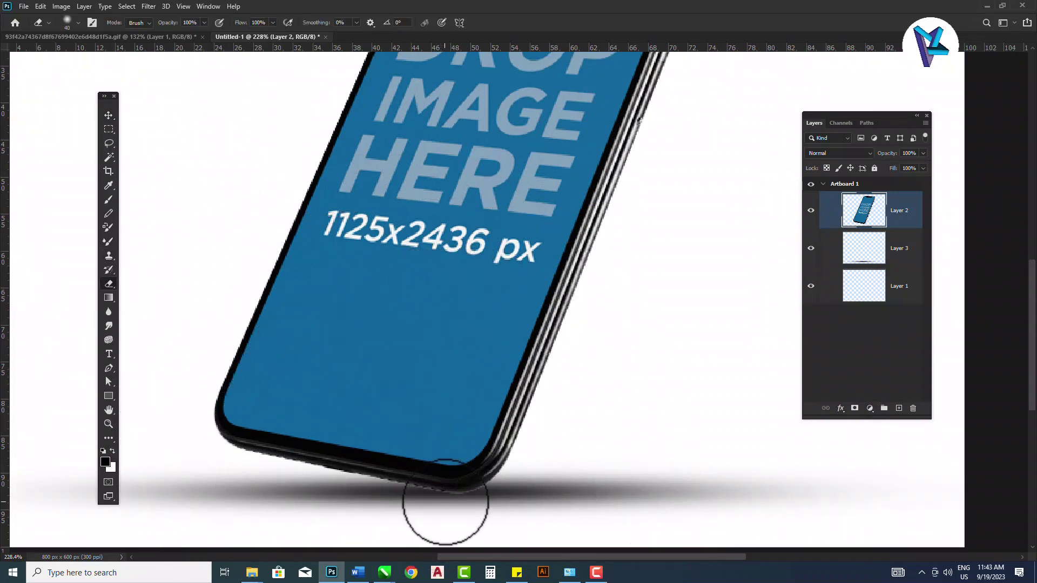
pyautogui.press('[')
pyautogui.press('[')
pyautogui.press('[')
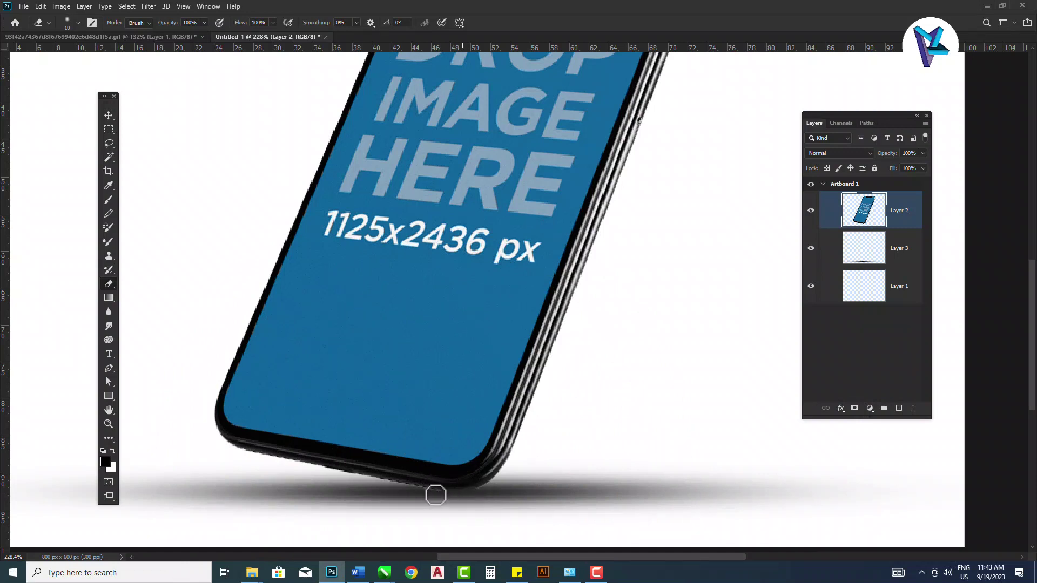
pyautogui.scroll(-2, 431, 424)
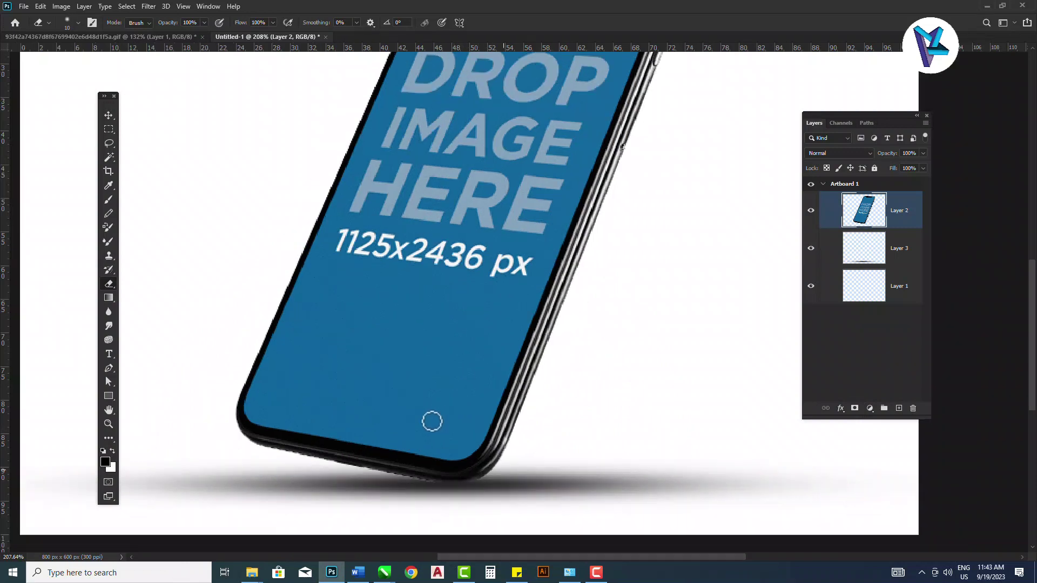
pyautogui.scroll(-4, 431, 424)
pyautogui.scroll(-2, 431, 425)
pyautogui.scroll(-1, 431, 425)
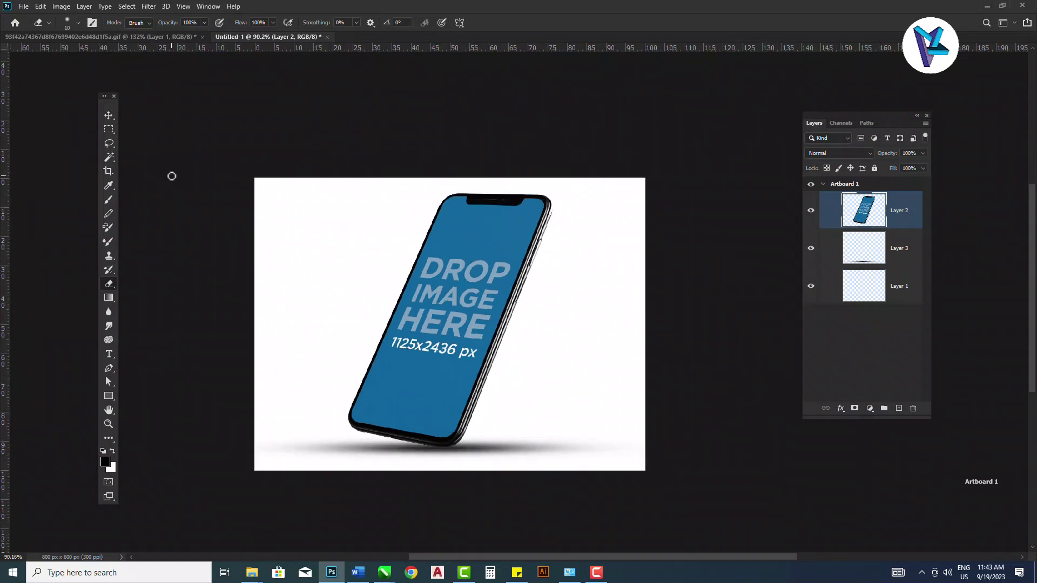
pyautogui.click(108, 115)
pyautogui.moveTo(458, 314); pyautogui.dragTo(452, 316)
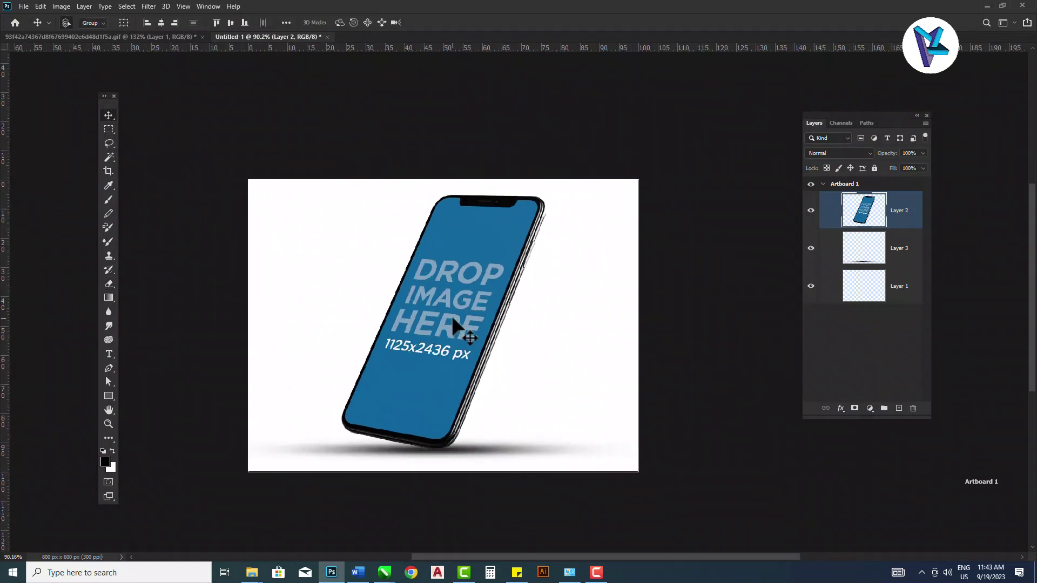
# Select the phone's blue screen area, switching to Quick Selection and zooming to check it
pyautogui.click(109, 158)
pyautogui.click(462, 286)
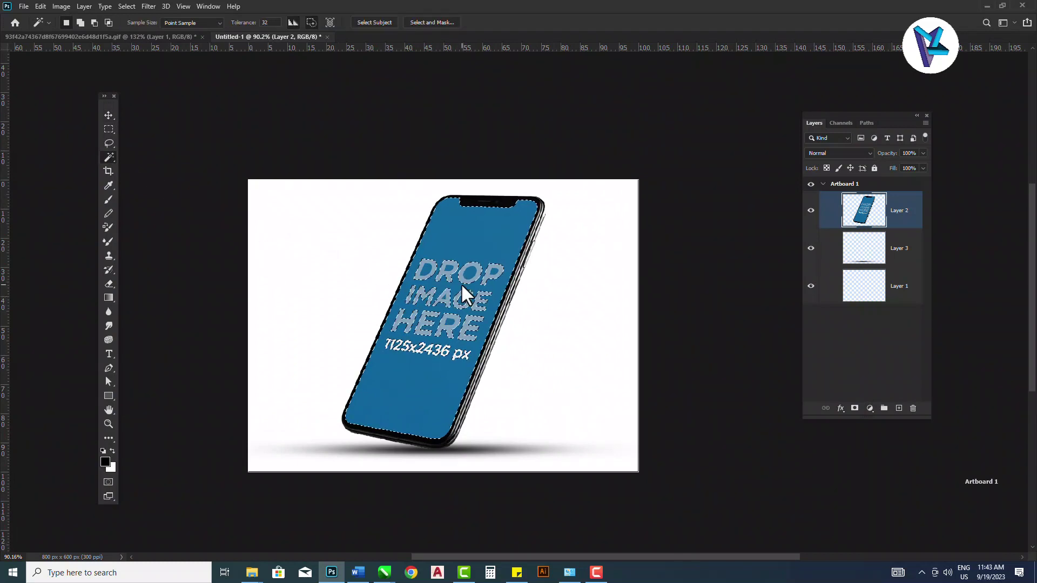
pyautogui.rightClick(110, 157)
pyautogui.click(147, 164)
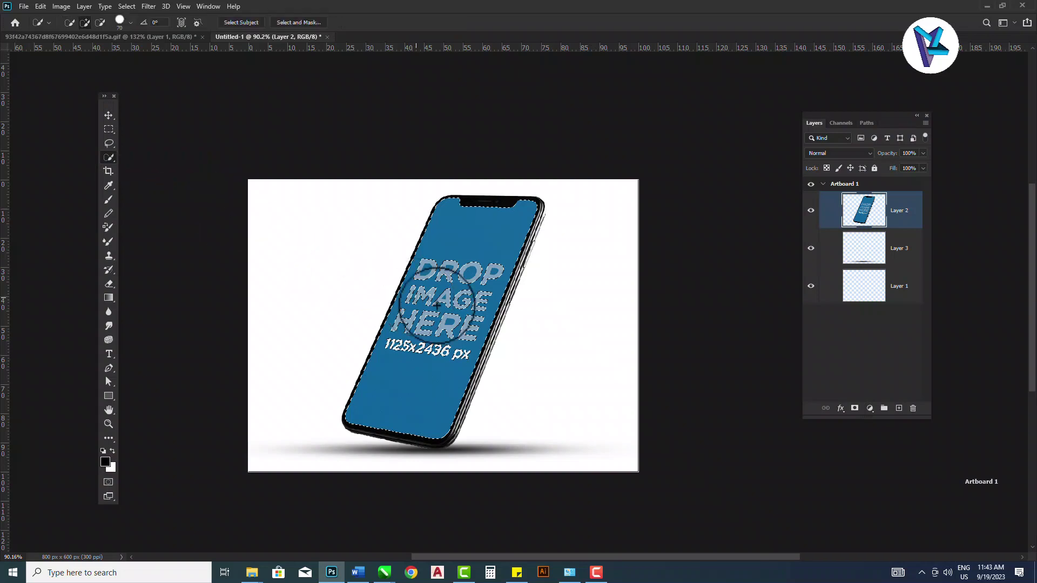
pyautogui.keyDown('alt'); pyautogui.scroll(1, 451, 290); pyautogui.keyUp('alt')
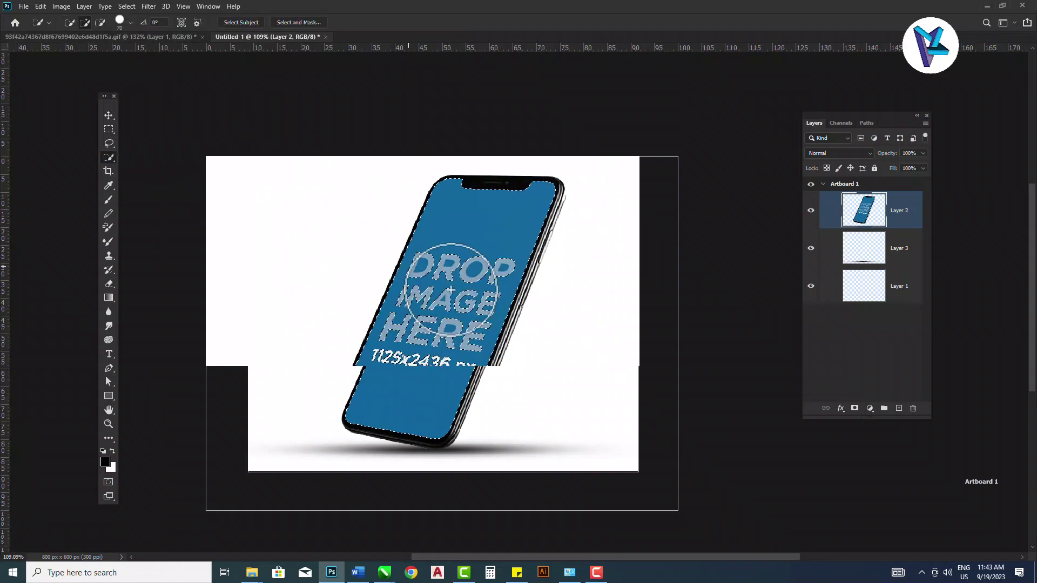
pyautogui.keyDown('alt'); pyautogui.scroll(1, 451, 290); pyautogui.keyUp('alt')
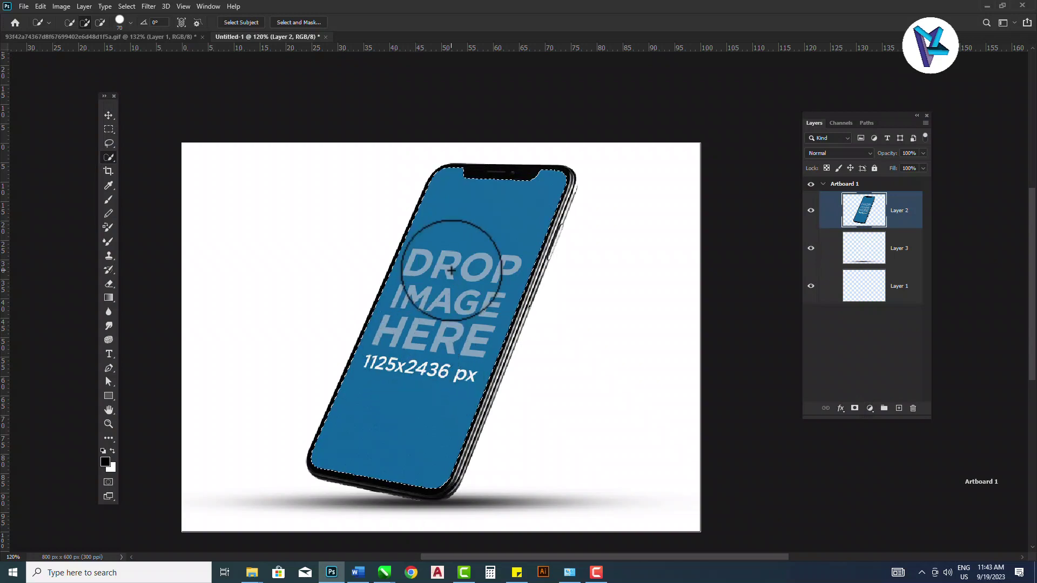
pyautogui.keyDown('alt'); pyautogui.scroll(-2, 451, 270); pyautogui.keyUp('alt')
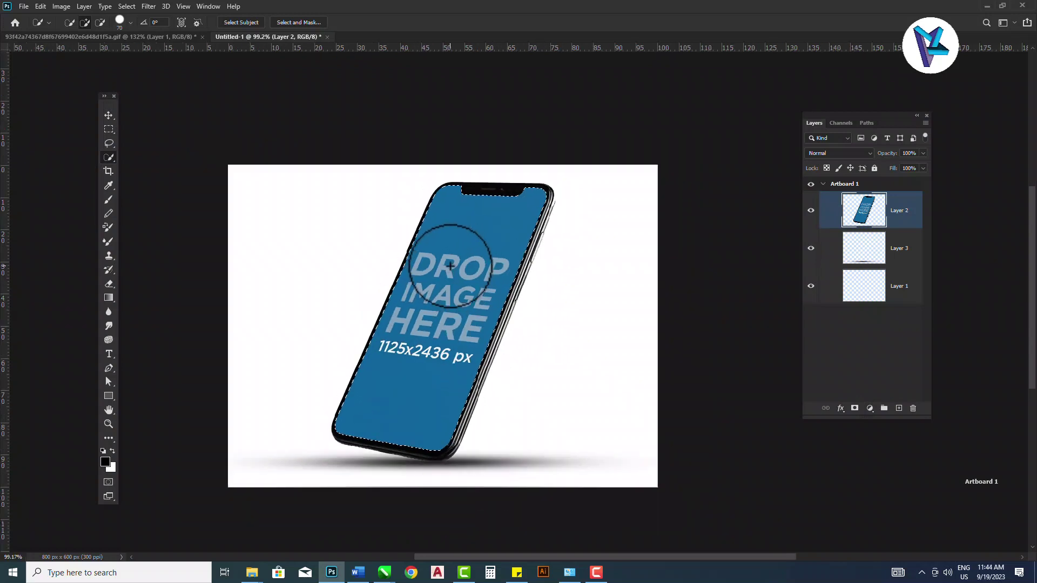
pyautogui.keyDown('alt'); pyautogui.scroll(-1, 448, 273); pyautogui.keyUp('alt')
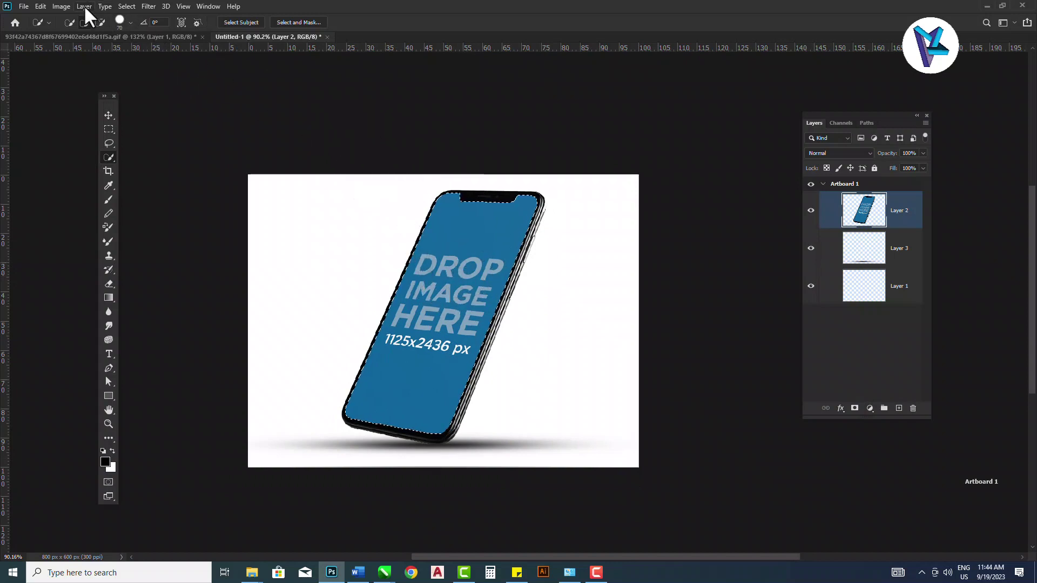
# Fill the selected phone screen with white #ffffff using Edit > Fill with Contents set to Color
pyautogui.click(42, 6)
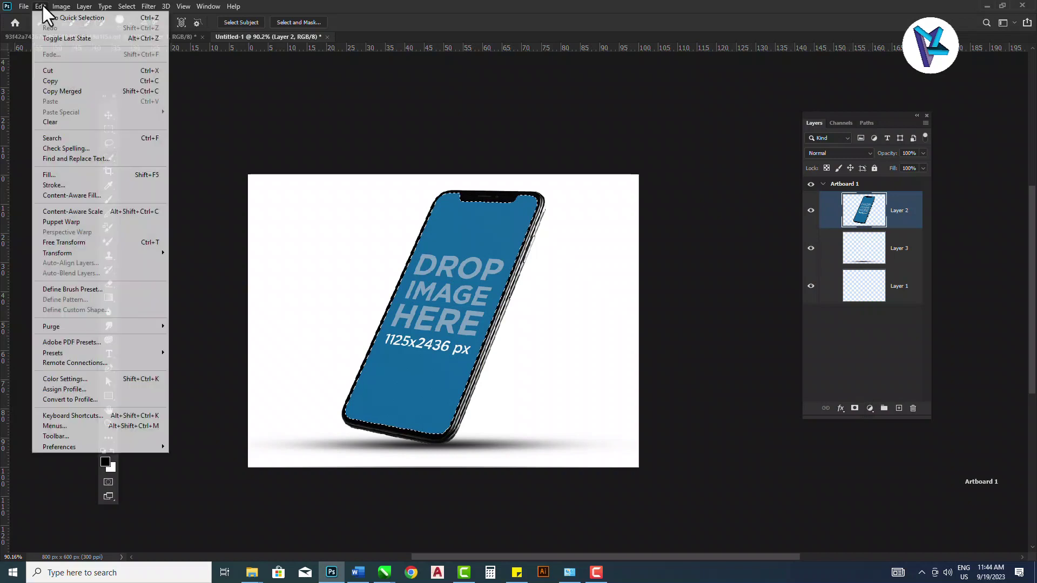
pyautogui.click(76, 174)
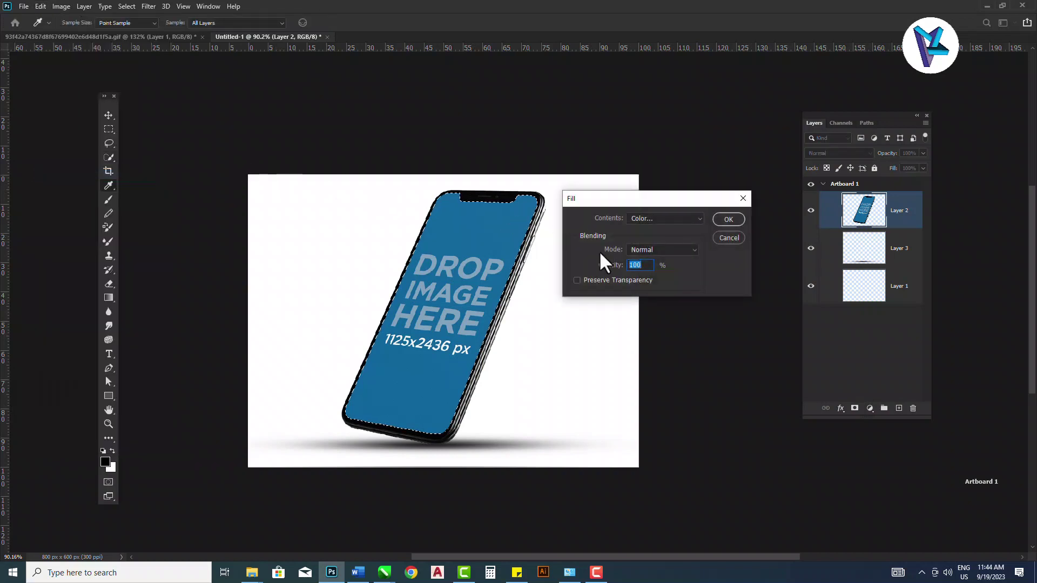
pyautogui.click(677, 217)
pyautogui.click(647, 246)
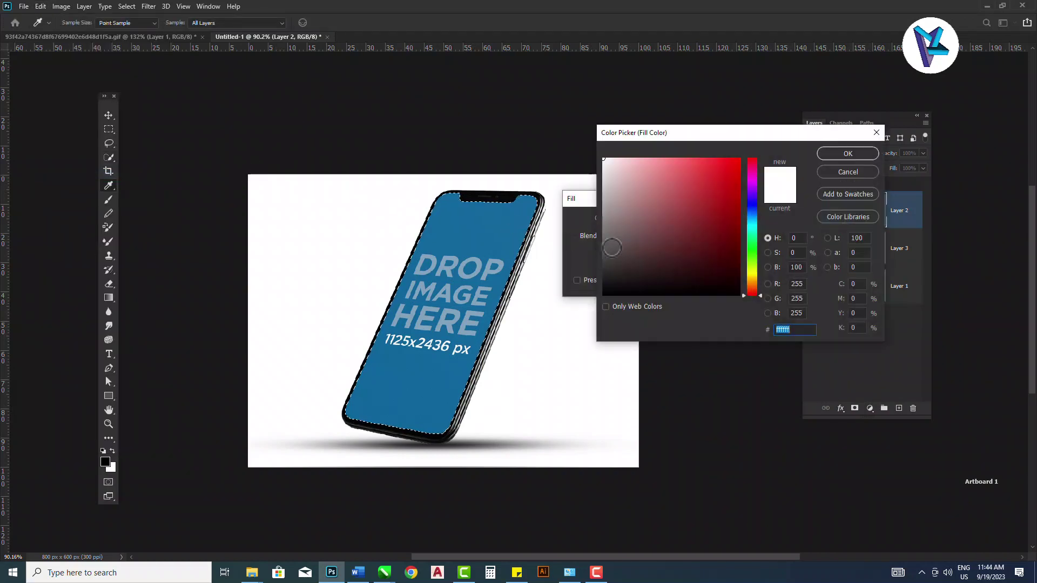
pyautogui.click(601, 153)
pyautogui.click(857, 154)
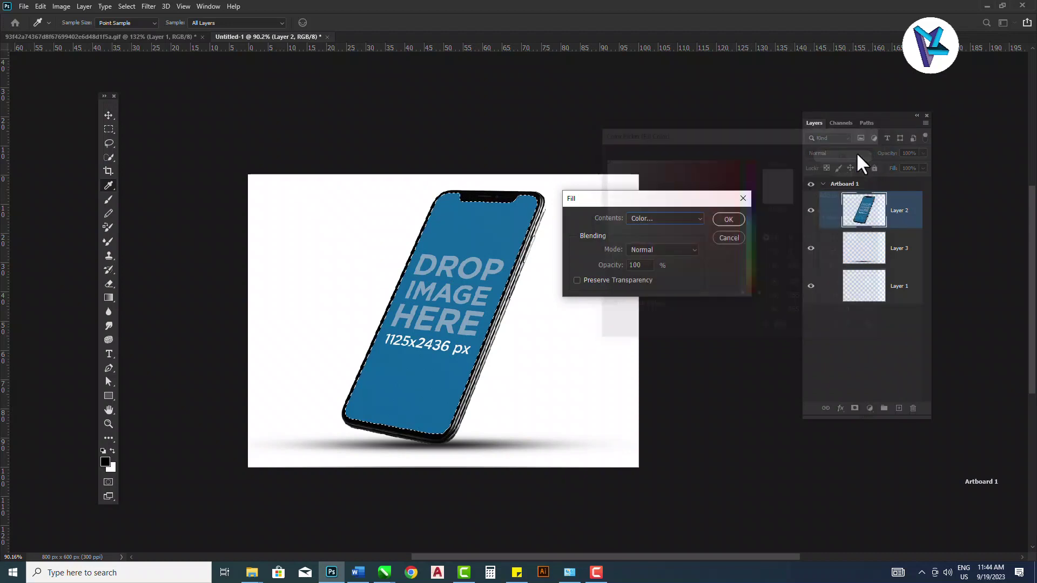
pyautogui.click(730, 220)
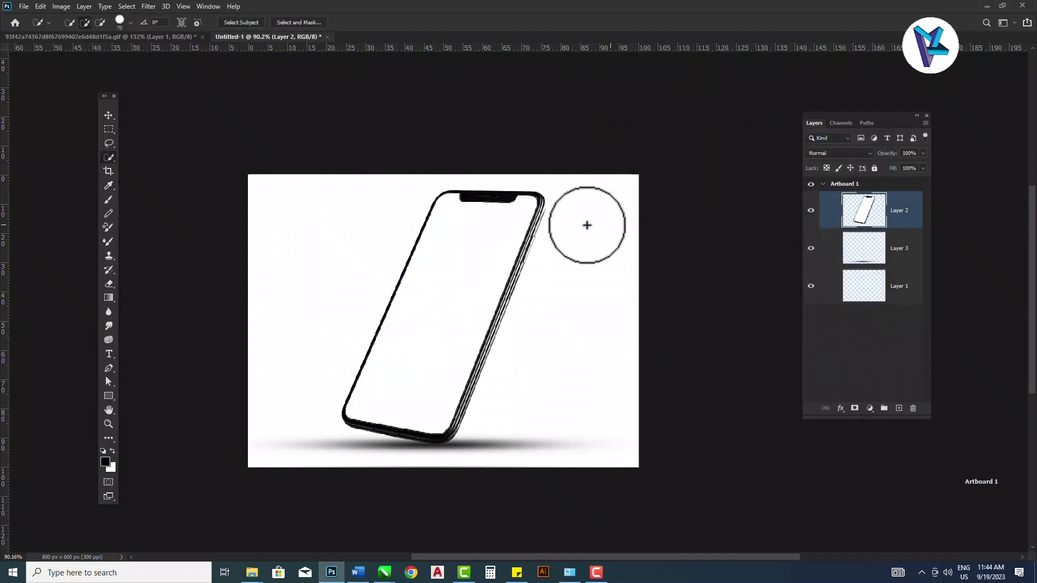
# Deselect the white phone screen, zoom in, and switch to the Rectangle tool
pyautogui.click(109, 116)
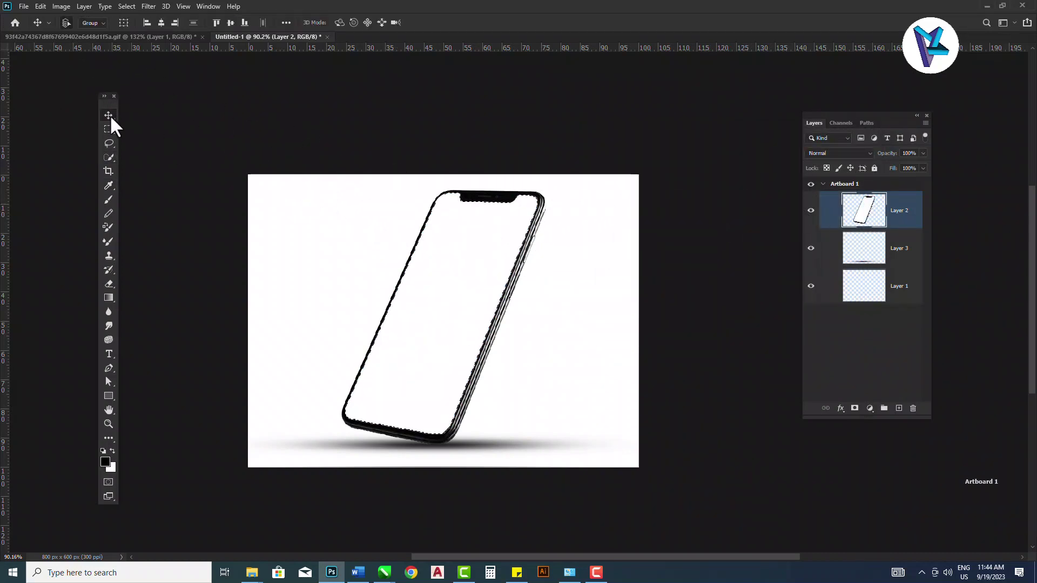
pyautogui.hotkey('ctrl', 'd')
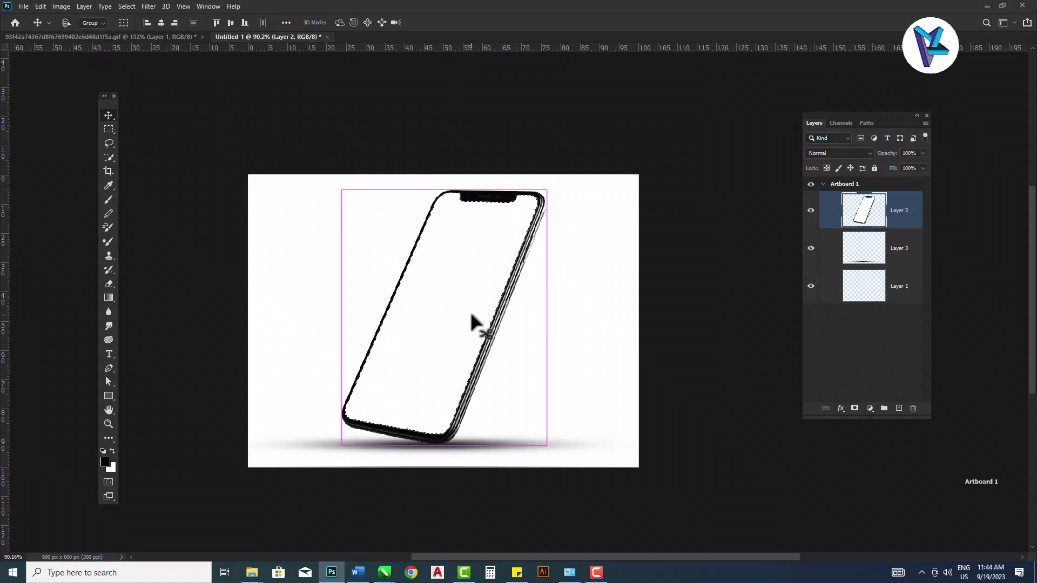
pyautogui.scroll(4, 469, 309)
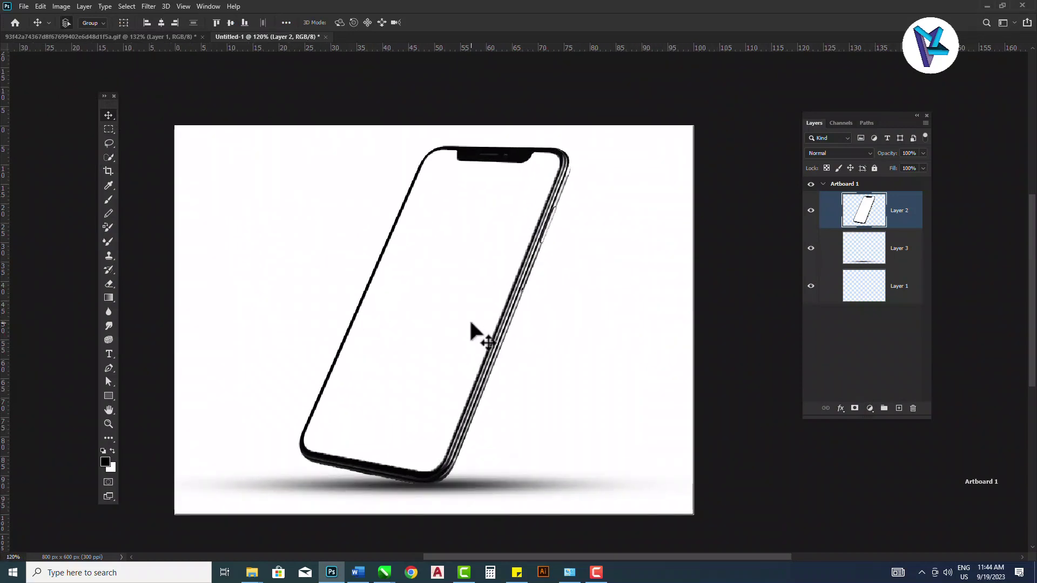
pyautogui.scroll(1, 471, 324)
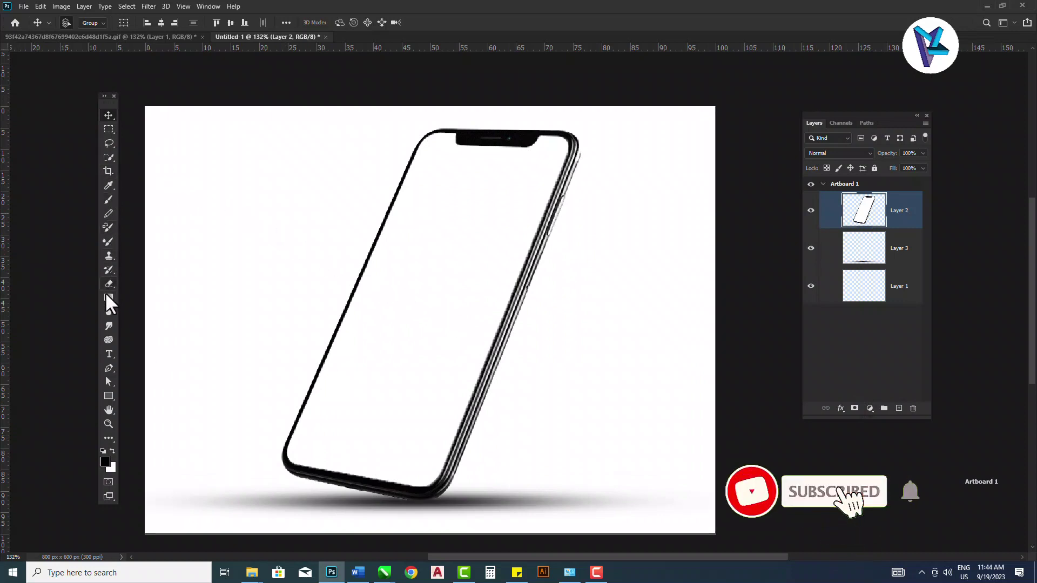
pyautogui.click(109, 397)
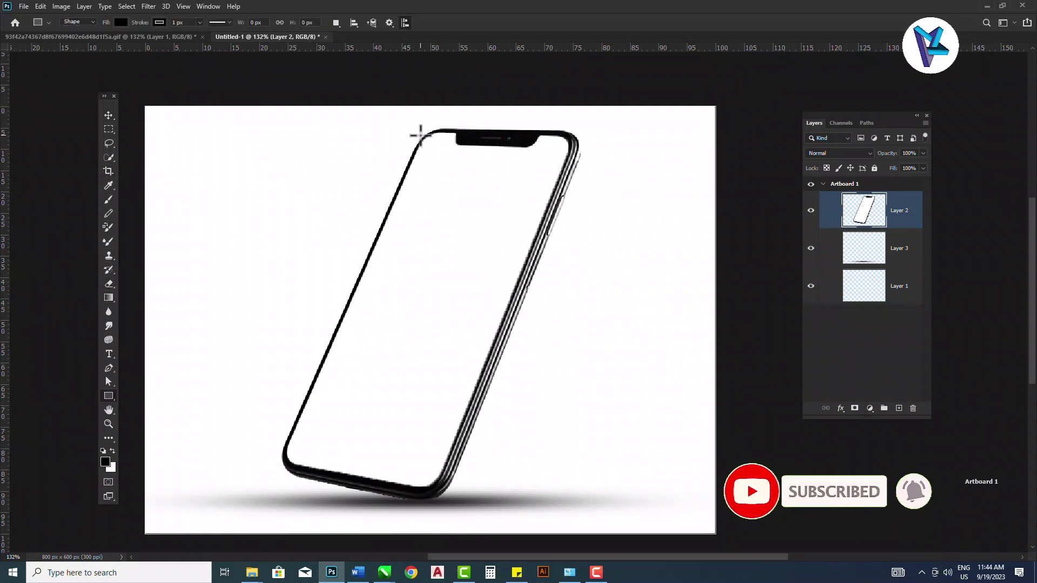
# Draw a black 225 × 508 px rectangle from the phone's top-left corner down to its base
pyautogui.moveTo(419, 133); pyautogui.dragTo(574, 494)
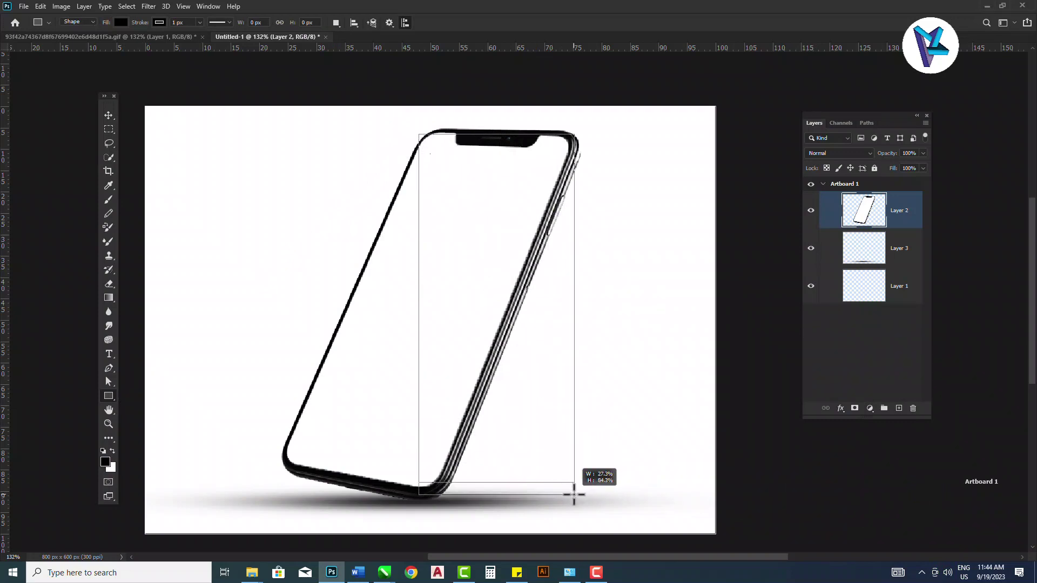
pyautogui.moveTo(573, 494); pyautogui.dragTo(578, 494)
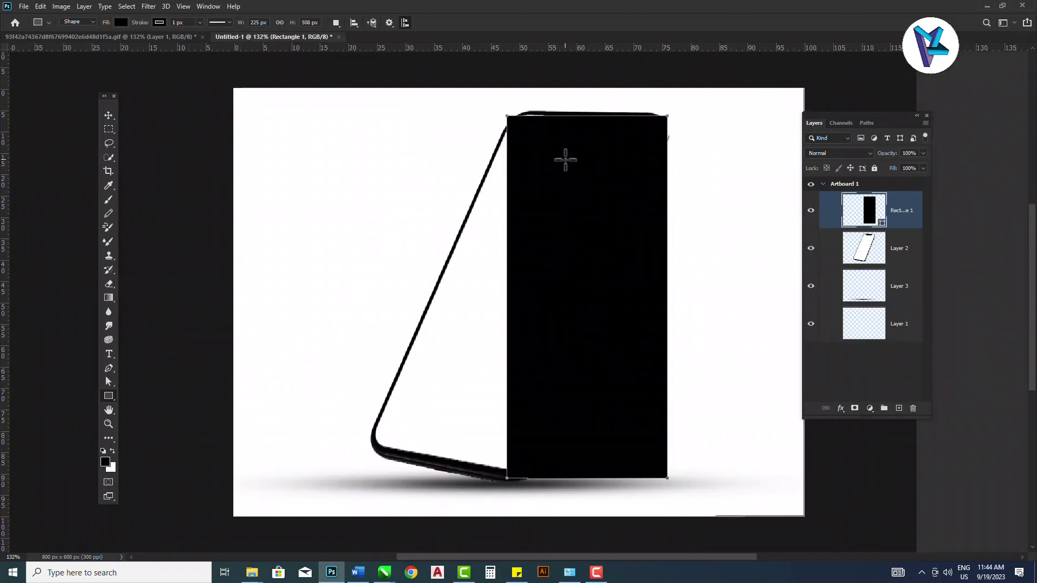
# Convert Rectangle 1 to a smart object and lower its opacity to 54%
pyautogui.rightClick(906, 219)
pyautogui.click(801, 253)
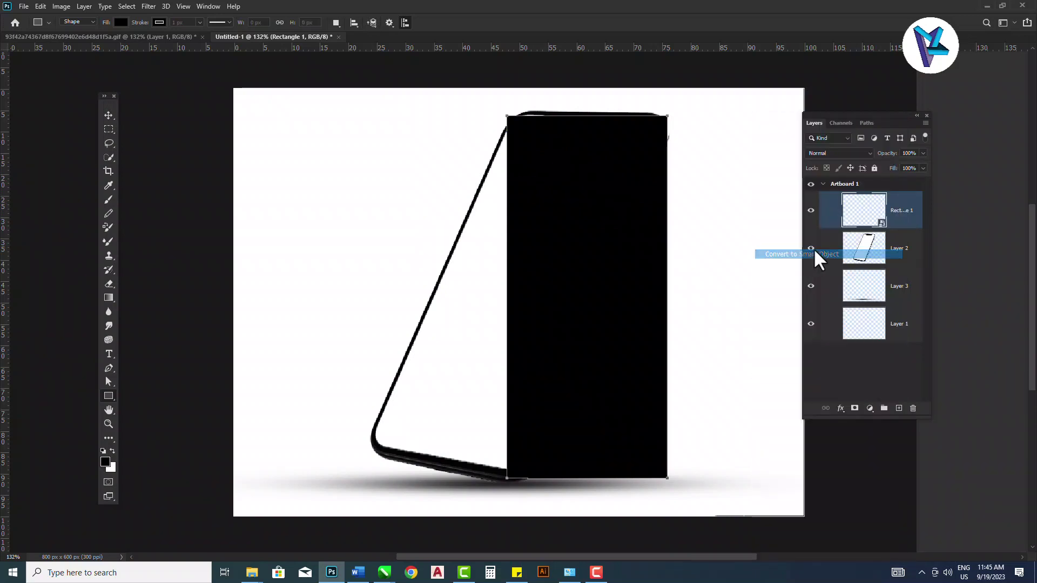
pyautogui.click(923, 153)
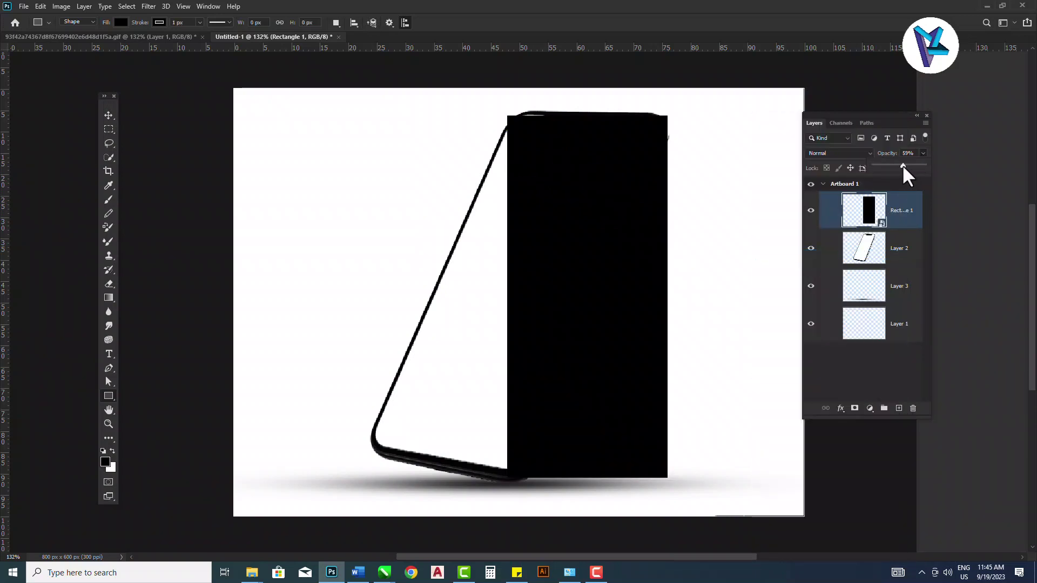
pyautogui.moveTo(903, 164); pyautogui.dragTo(896, 164)
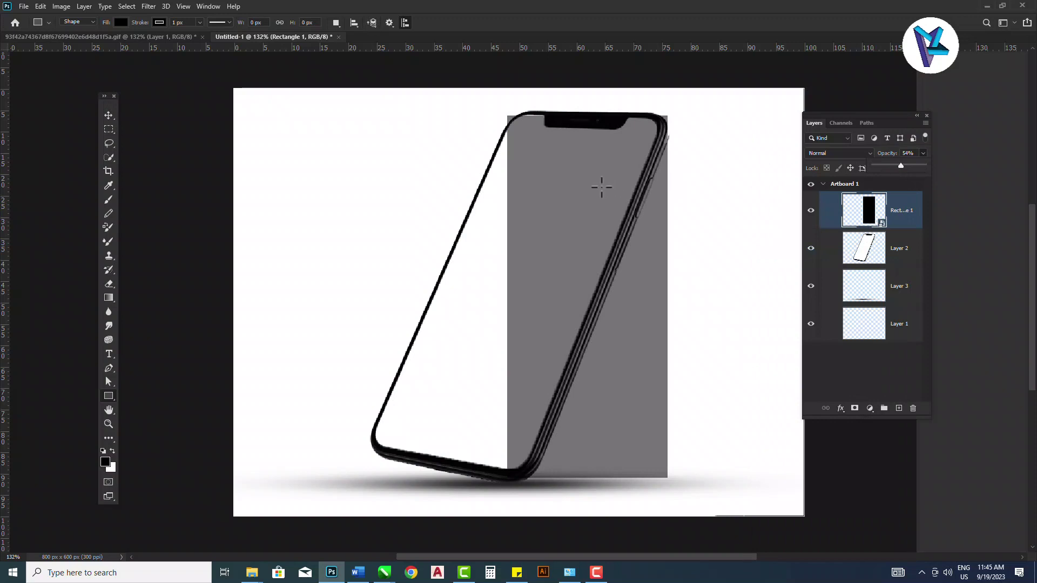
pyautogui.hotkey('ctrl', 't')
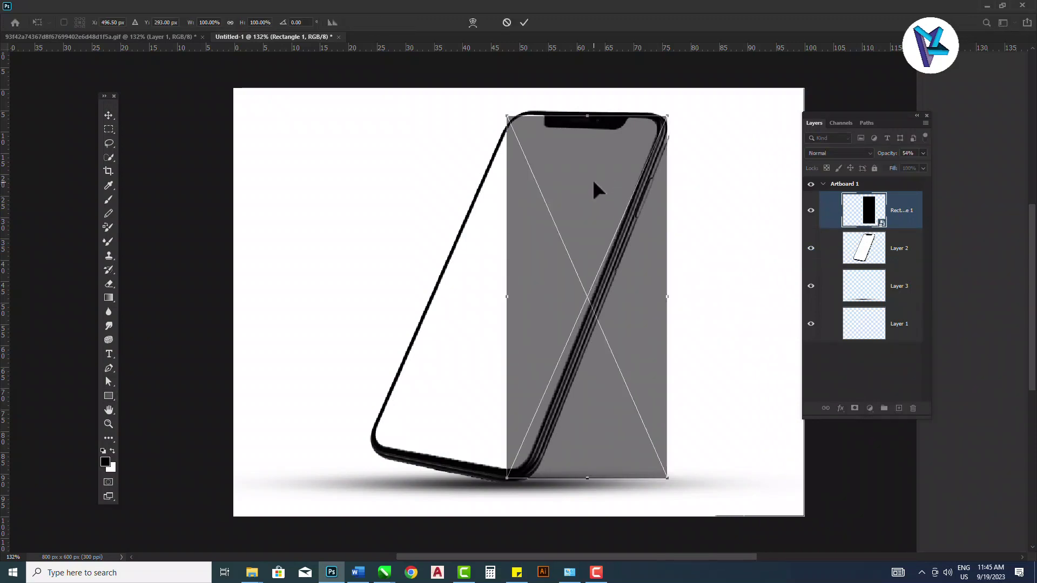
# Distort Rectangle 1's four corners to fit the phone's tilted screen
pyautogui.rightClick(594, 182)
pyautogui.click(617, 251)
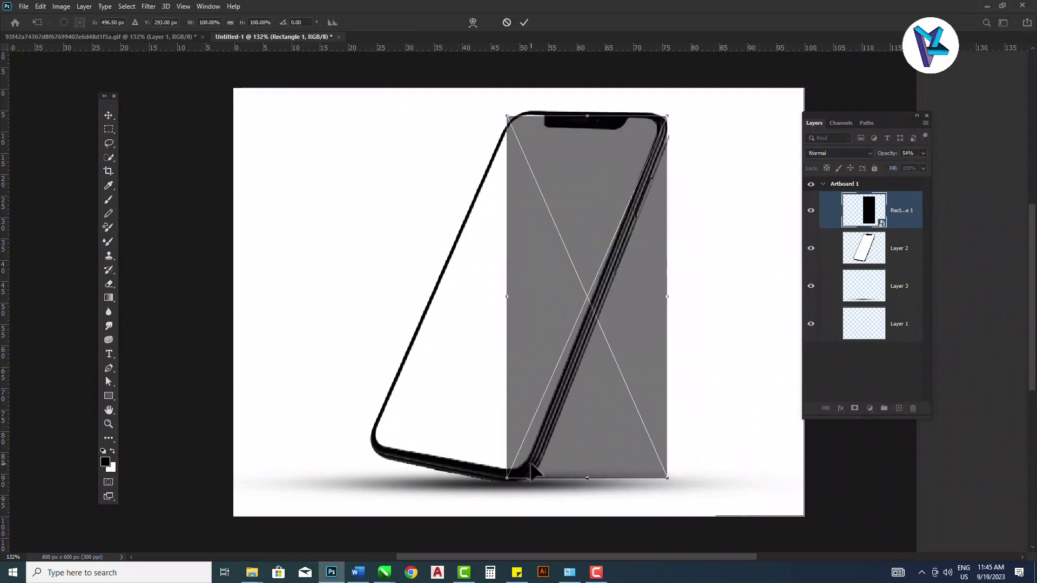
pyautogui.moveTo(506, 479); pyautogui.dragTo(362, 449)
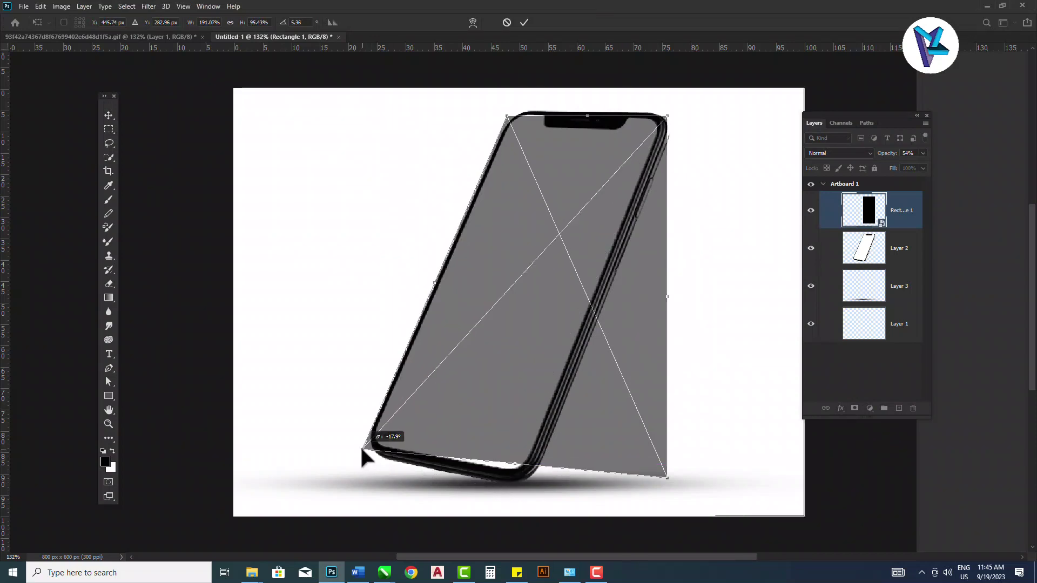
pyautogui.moveTo(669, 479); pyautogui.dragTo(525, 484)
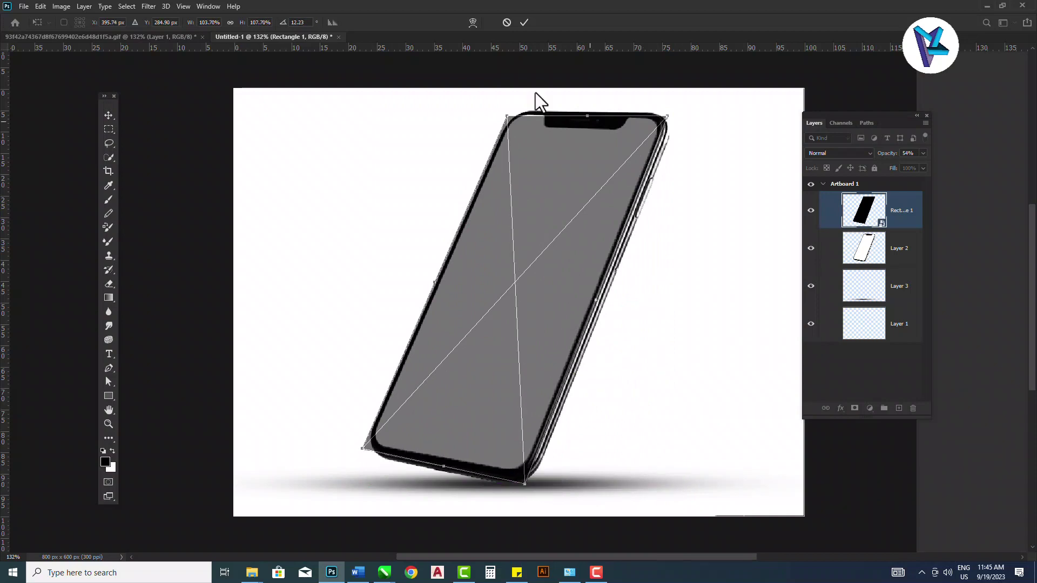
pyautogui.moveTo(507, 115); pyautogui.dragTo(510, 108)
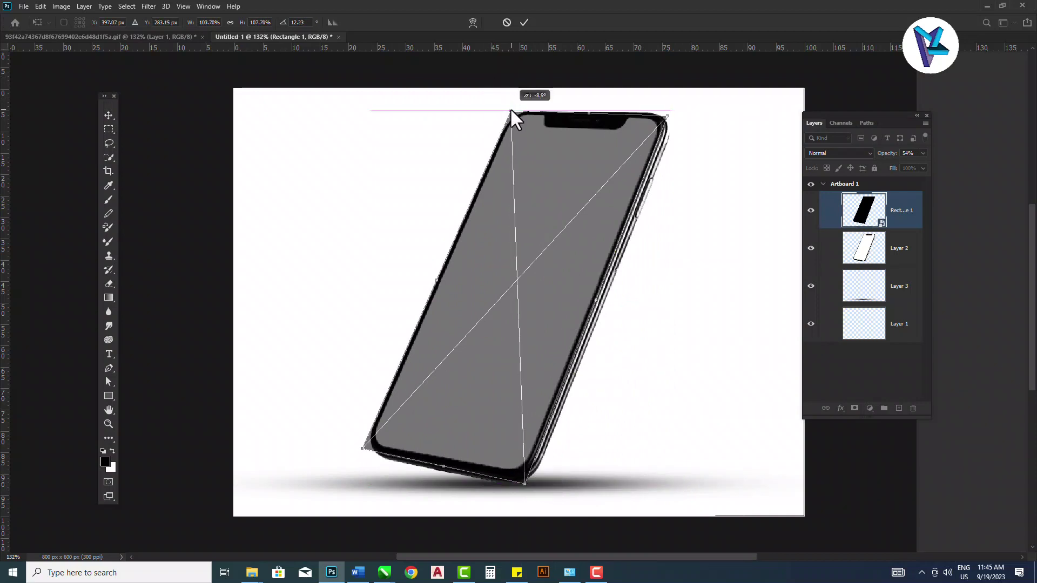
pyautogui.moveTo(669, 117); pyautogui.dragTo(667, 115)
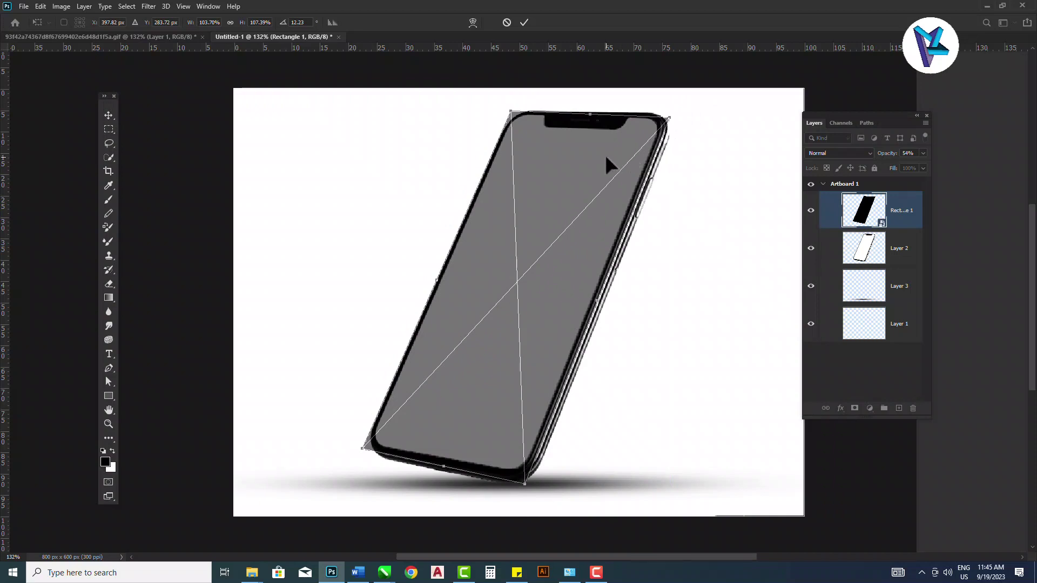
pyautogui.press('Return')
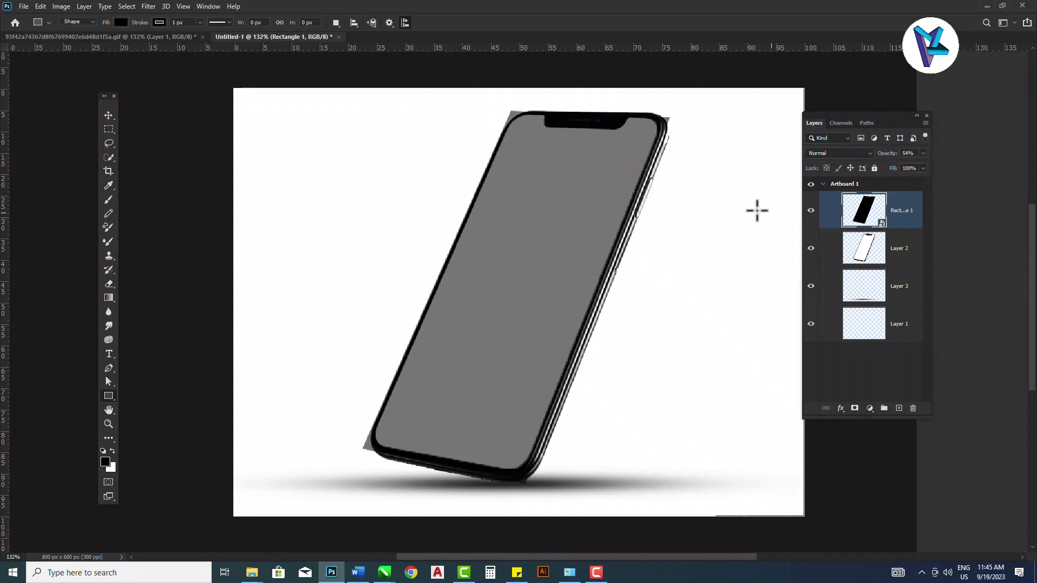
# Open Rectangle 1's contents and drop the Instagram profile screenshot from the desktop into it
pyautogui.doubleClick(881, 224)
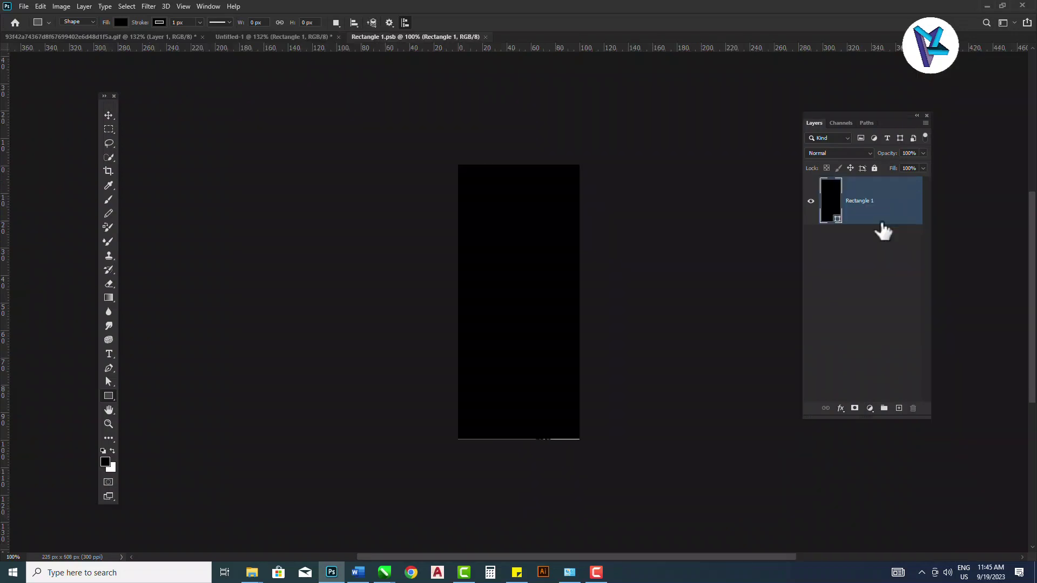
pyautogui.press('super+d')
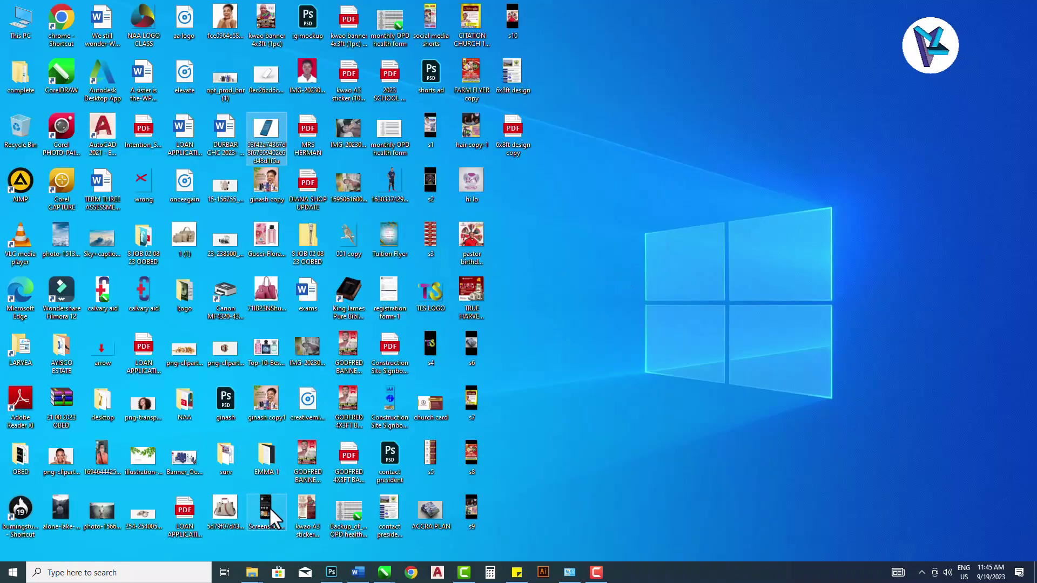
pyautogui.moveTo(267, 511)
pyautogui.mouseDown()
pyautogui.moveTo(332, 578)
pyautogui.moveTo(514, 319)
pyautogui.mouseUp()
# Zoom out and scale the placed screenshot down to about 16%
pyautogui.scroll(-2, 532, 267)
pyautogui.scroll(-2, 533, 266)
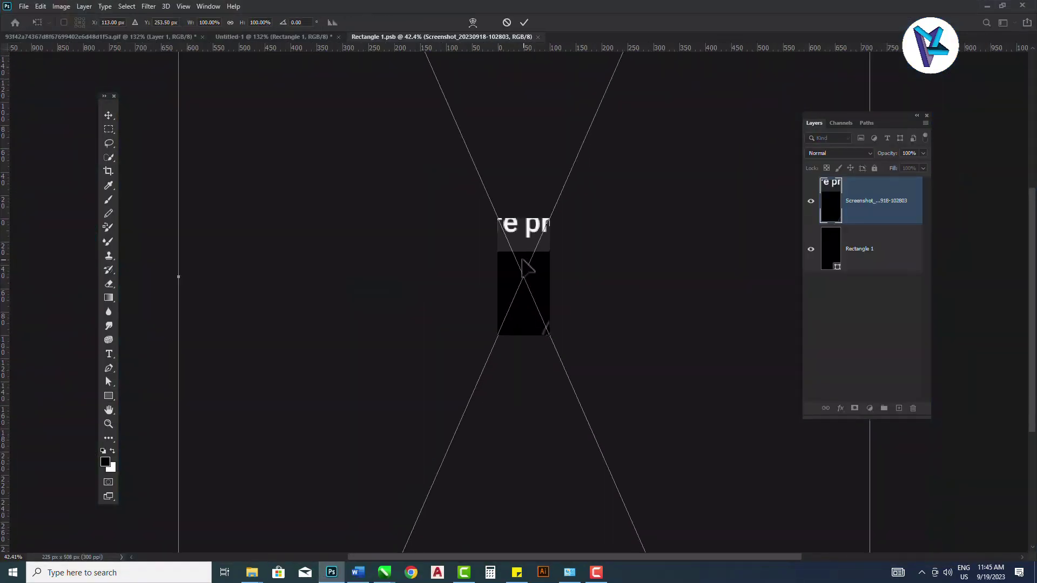
pyautogui.scroll(-2, 535, 260)
pyautogui.scroll(-1, 537, 250)
pyautogui.scroll(-1, 537, 247)
pyautogui.scroll(-1, 627, 151)
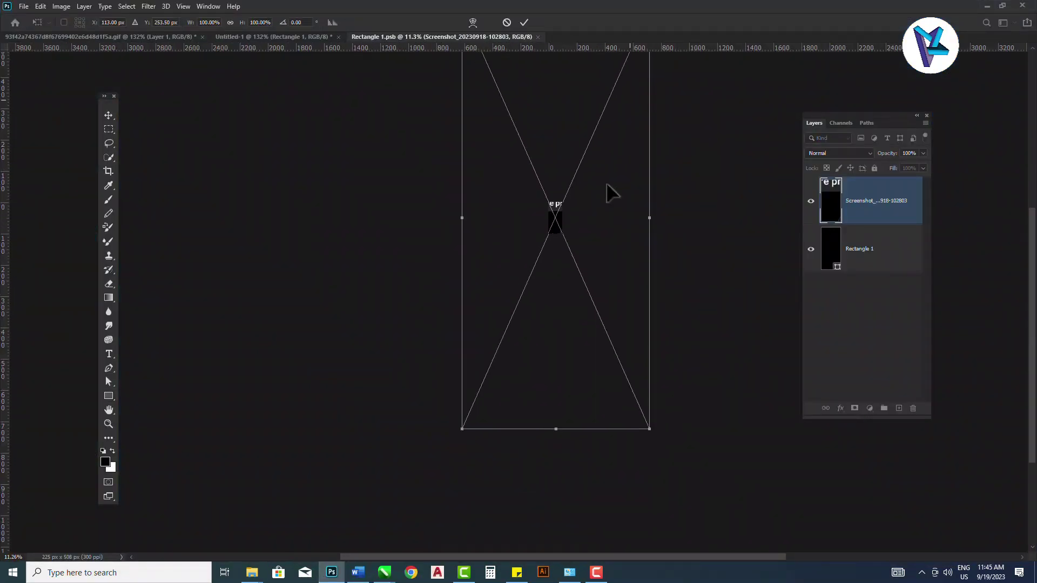
pyautogui.scroll(-2, 600, 200)
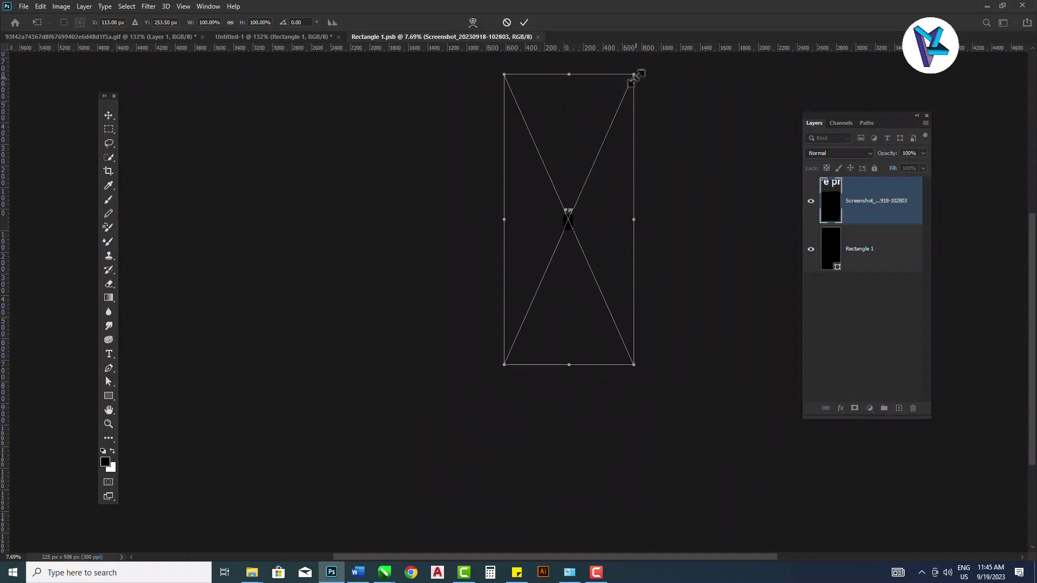
pyautogui.moveTo(635, 75); pyautogui.dragTo(574, 222)
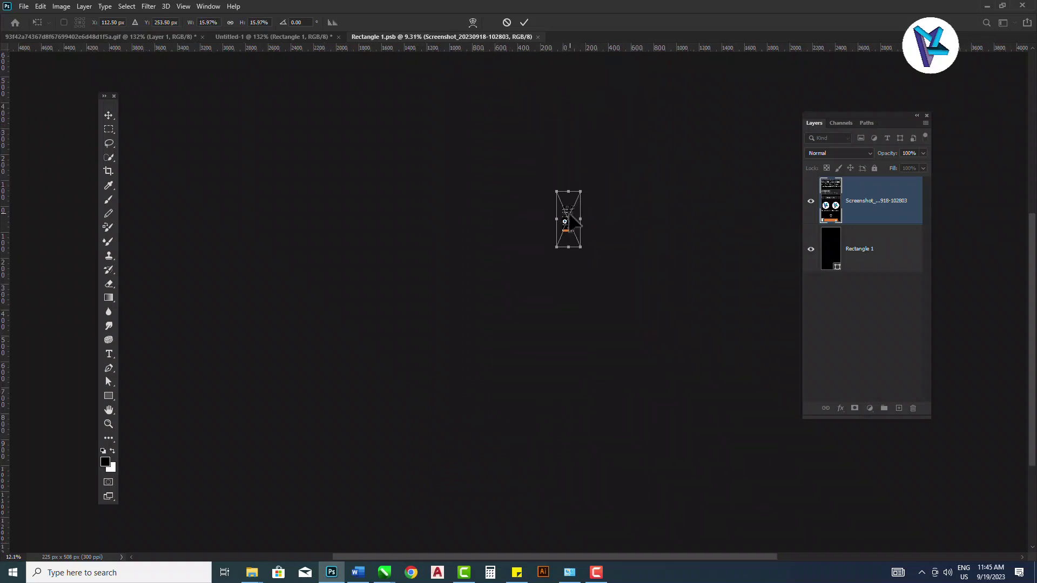
# Shrink the screenshot further to about 8%
pyautogui.scroll(4, 574, 222)
pyautogui.scroll(2, 578, 217)
pyautogui.scroll(3, 589, 203)
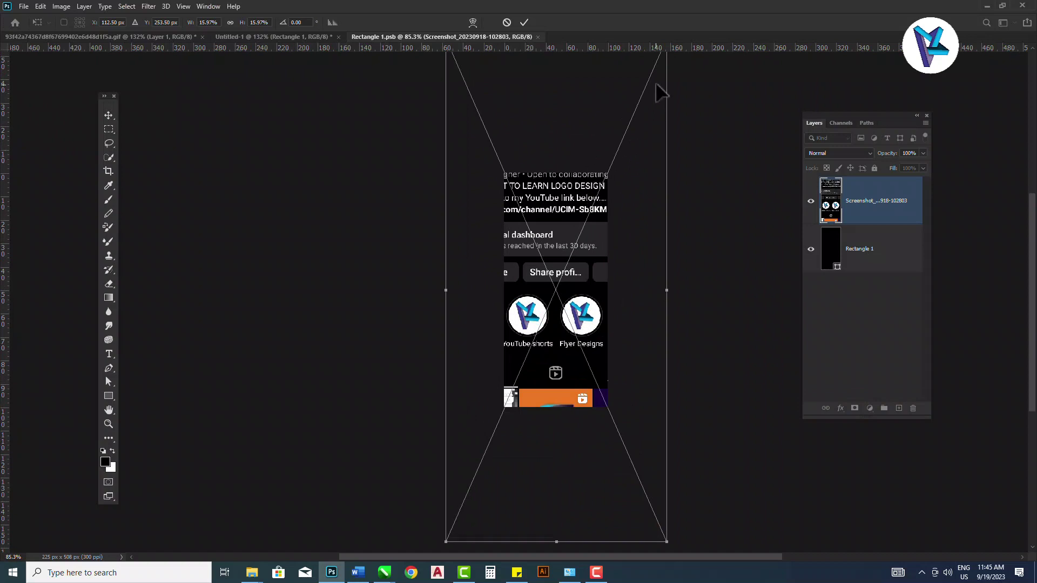
pyautogui.scroll(-1, 638, 252)
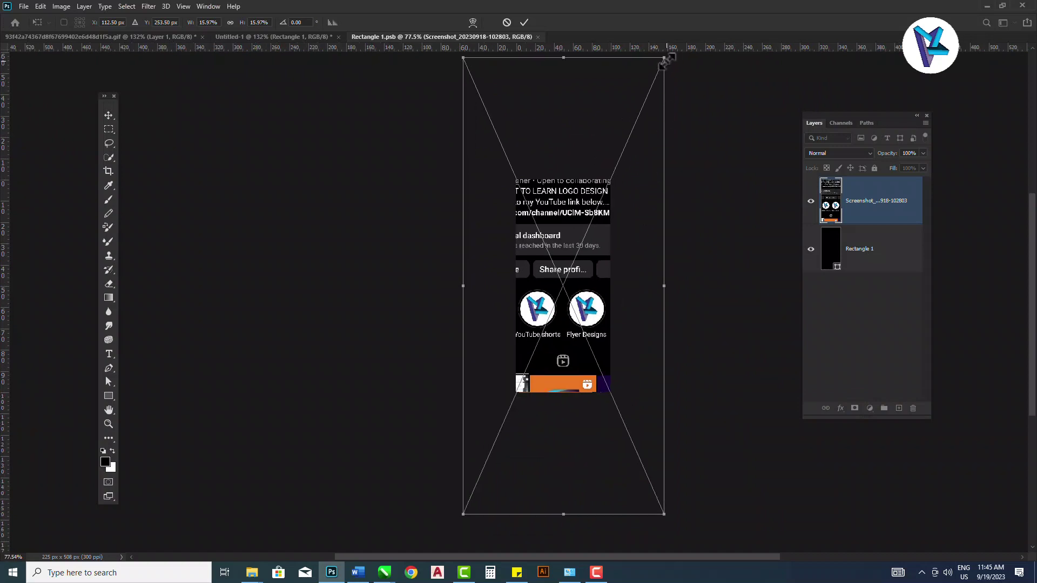
pyautogui.moveTo(666, 60); pyautogui.dragTo(619, 180)
# Fine-tune the screenshot to about 7.6% to fit the black rectangle, commit, and close the .psb document
pyautogui.scroll(1, 589, 219)
pyautogui.scroll(2, 589, 219)
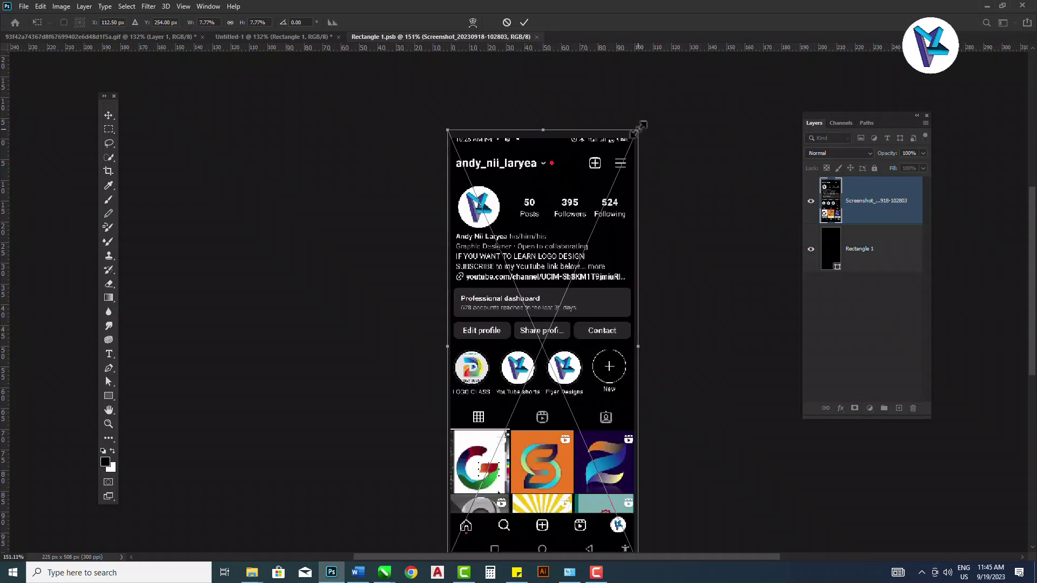
pyautogui.moveTo(642, 126); pyautogui.dragTo(635, 135)
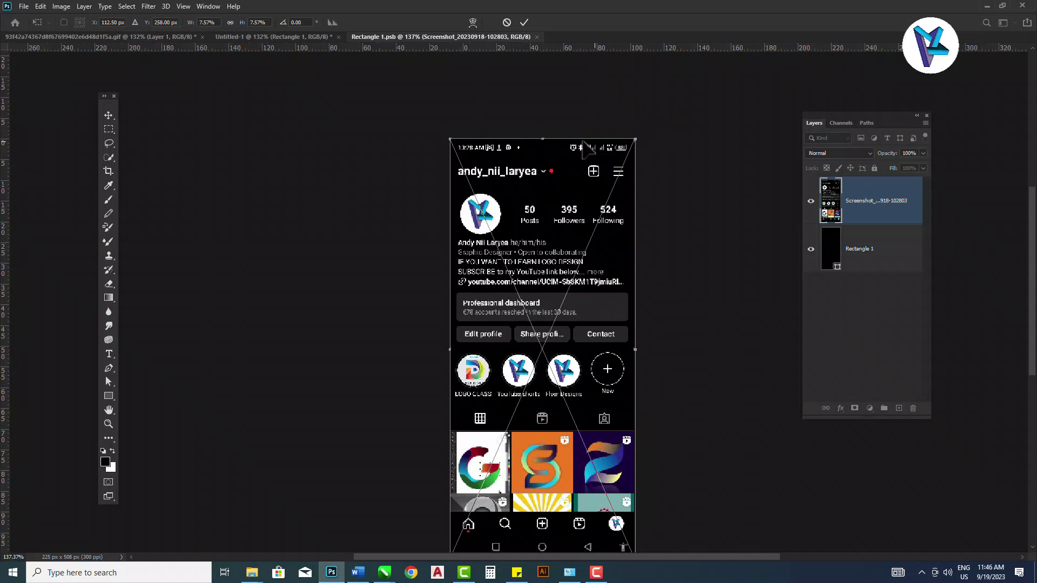
pyautogui.scroll(-1, 585, 145)
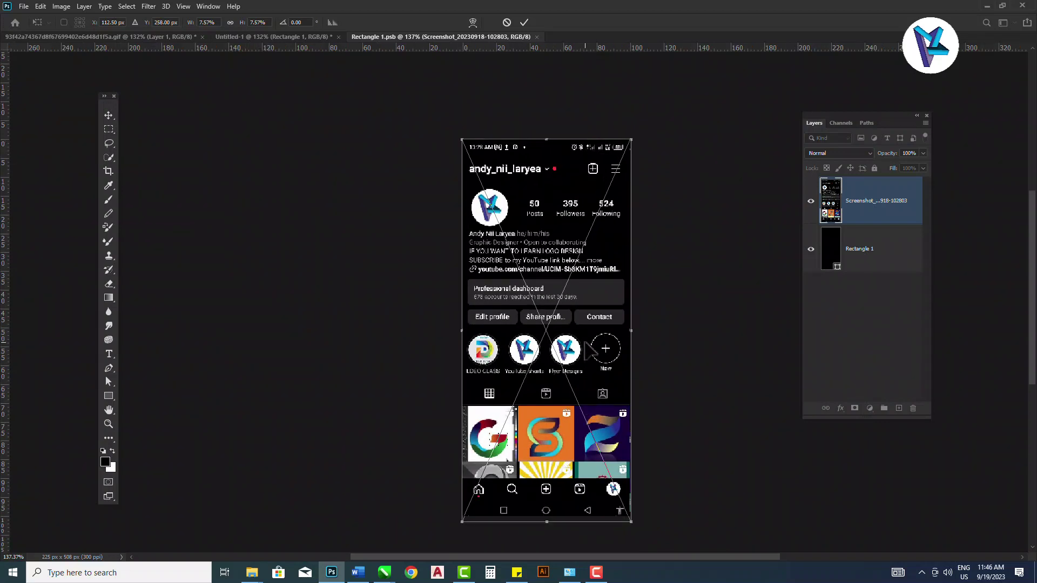
pyautogui.press('u')
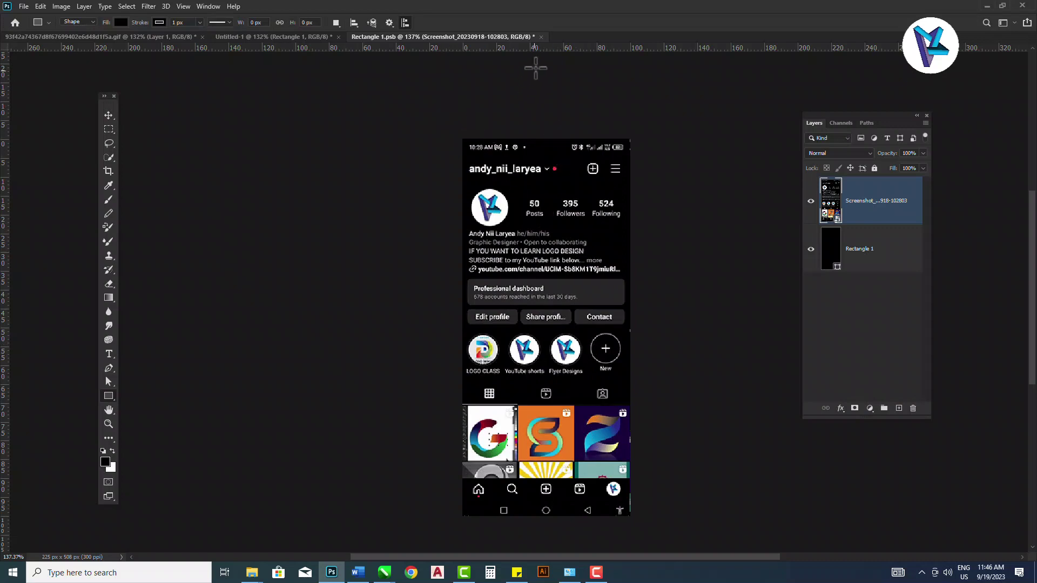
pyautogui.click(541, 36)
# Save the resized screenshot into the mockup, hide Rectangle 1, and pick the Magic Wand
pyautogui.click(477, 215)
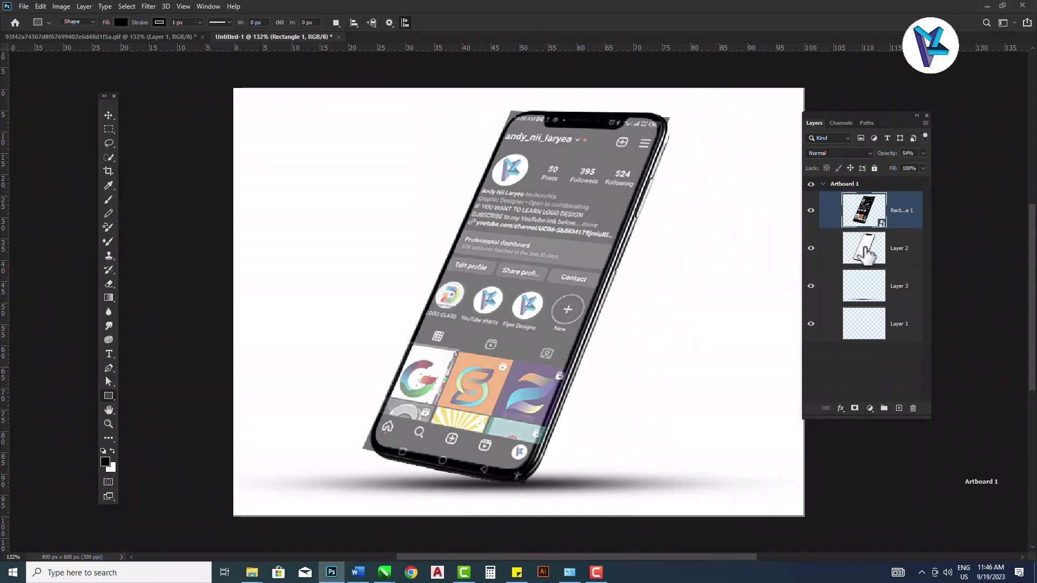
pyautogui.click(811, 211)
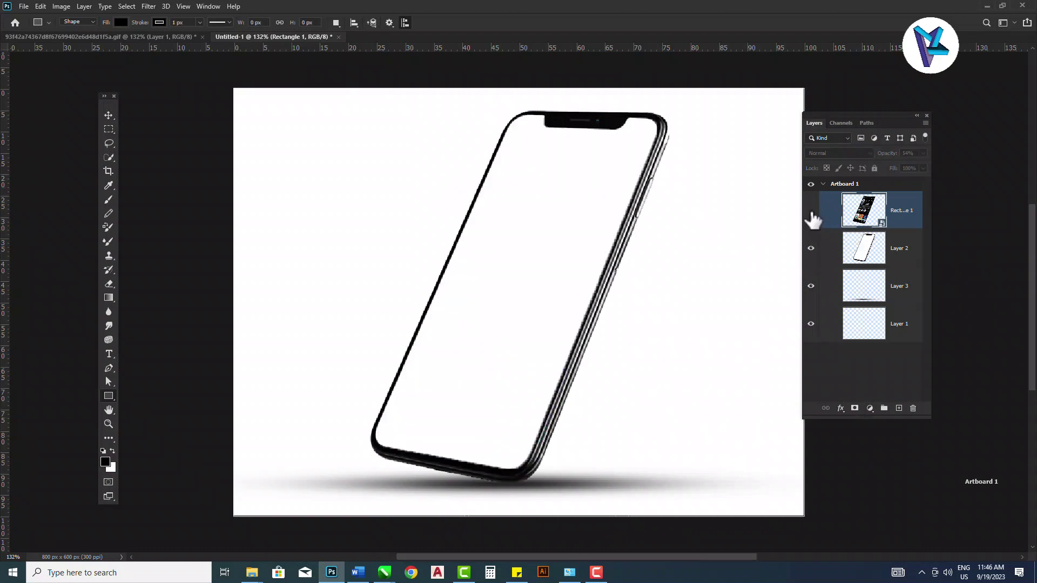
pyautogui.rightClick(108, 158)
pyautogui.click(164, 176)
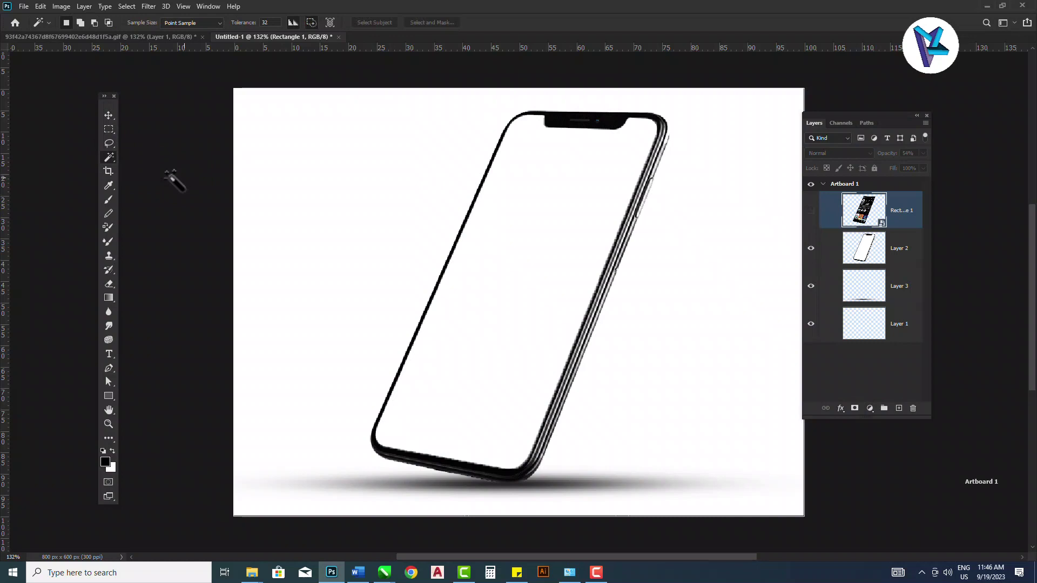
# Select the phone's white screen on Layer 2 and make Rectangle 1 visible again
pyautogui.click(517, 225)
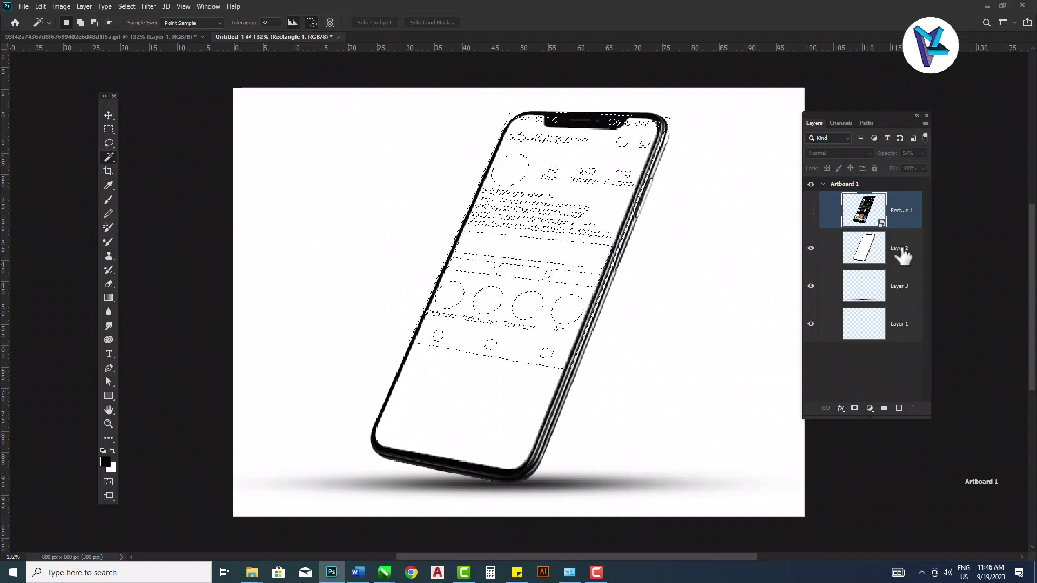
pyautogui.hotkey('ctrl', 'd')
pyautogui.click(903, 264)
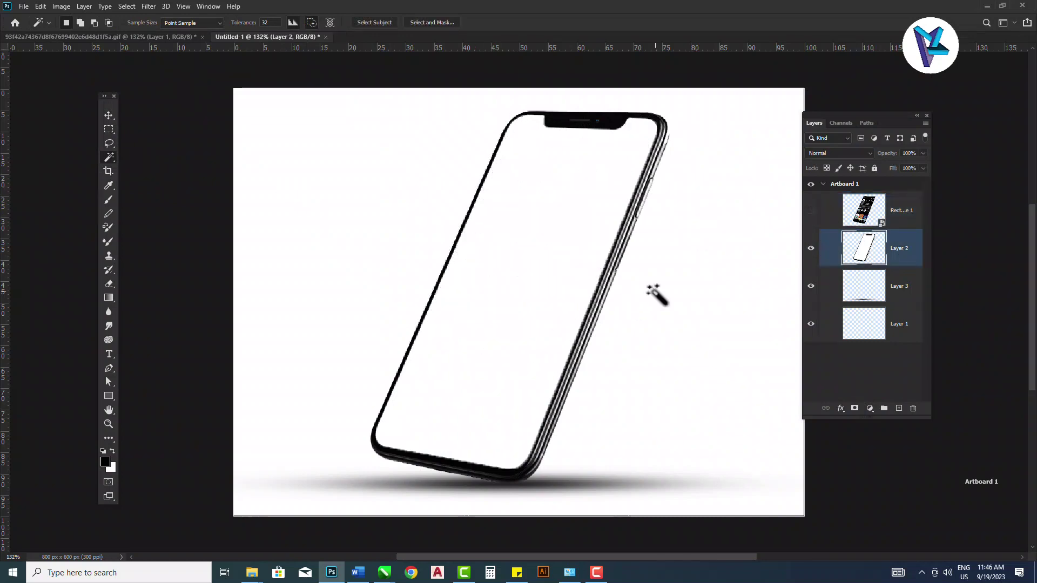
pyautogui.click(507, 279)
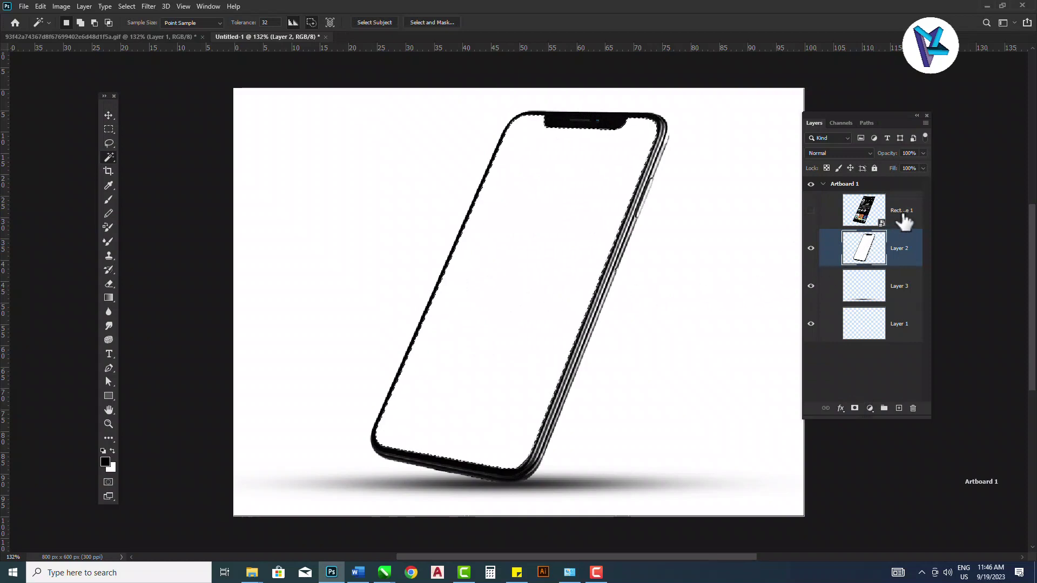
pyautogui.click(821, 216)
pyautogui.click(810, 211)
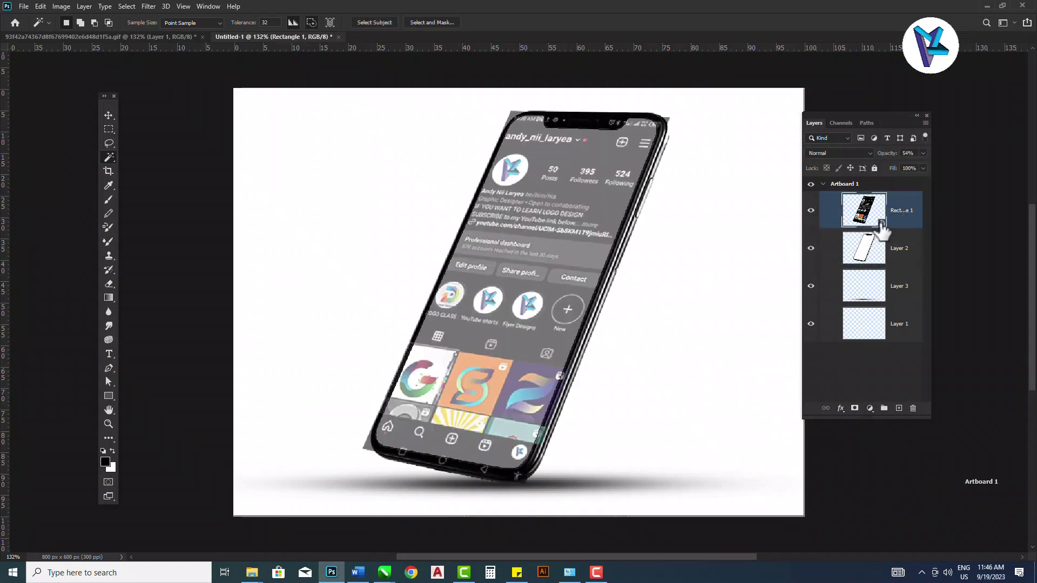
# Mask Rectangle 1 to the selected phone screen and set its opacity to 100%
pyautogui.click(854, 409)
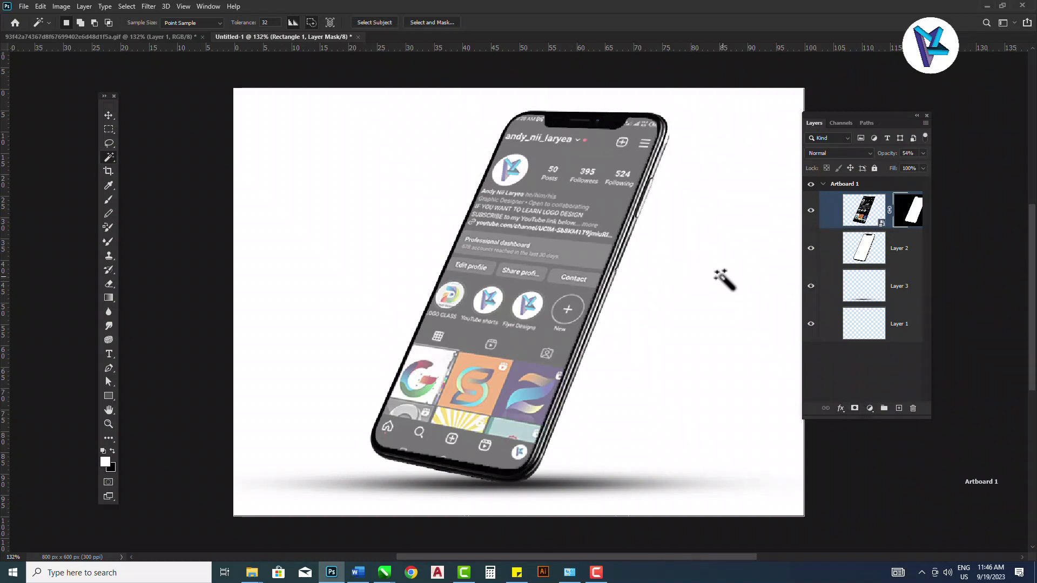
pyautogui.click(923, 154)
pyautogui.moveTo(921, 165); pyautogui.dragTo(924, 165)
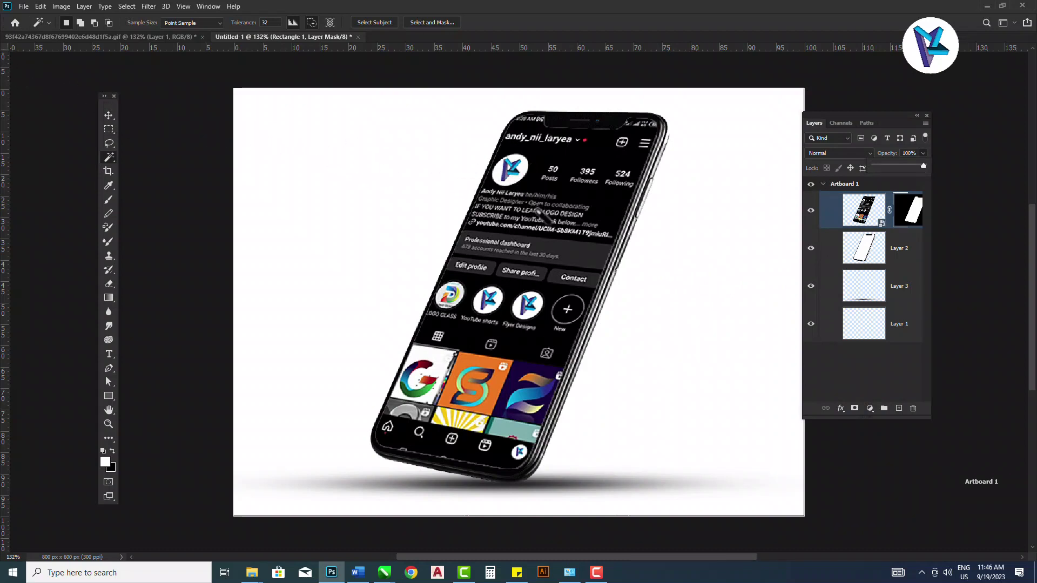
pyautogui.scroll(-2, 540, 221)
pyautogui.scroll(-2, 540, 222)
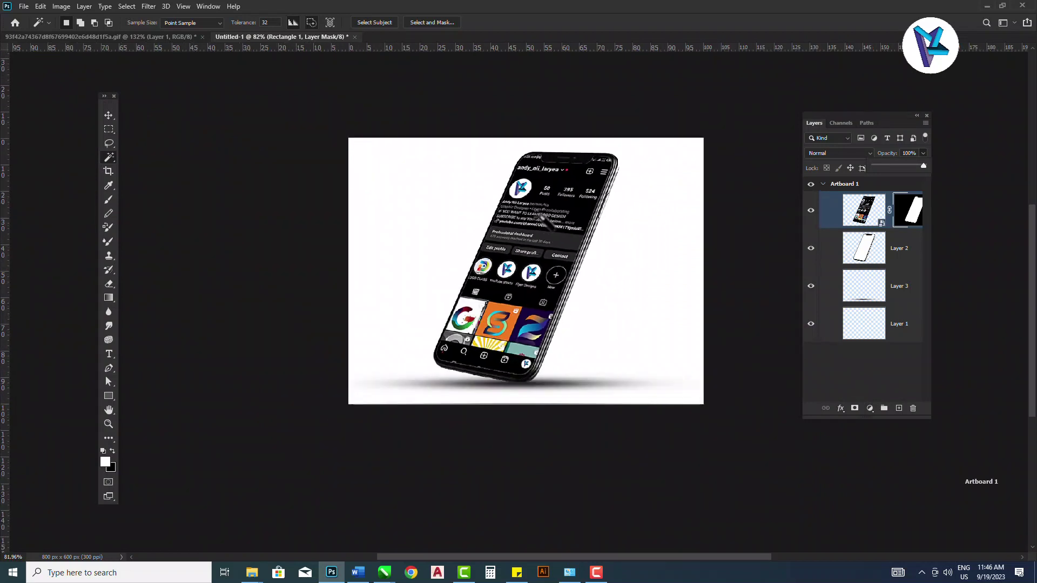
pyautogui.scroll(2, 542, 220)
pyautogui.scroll(2, 542, 220)
pyautogui.scroll(-1, 543, 216)
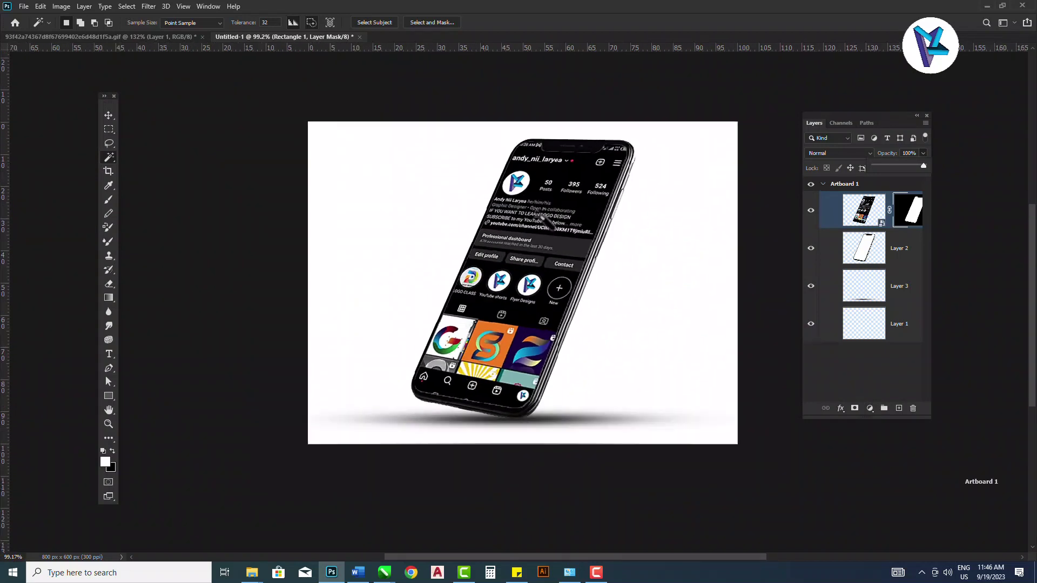
pyautogui.scroll(-1, 543, 216)
pyautogui.scroll(1, 544, 215)
pyautogui.scroll(1, 546, 213)
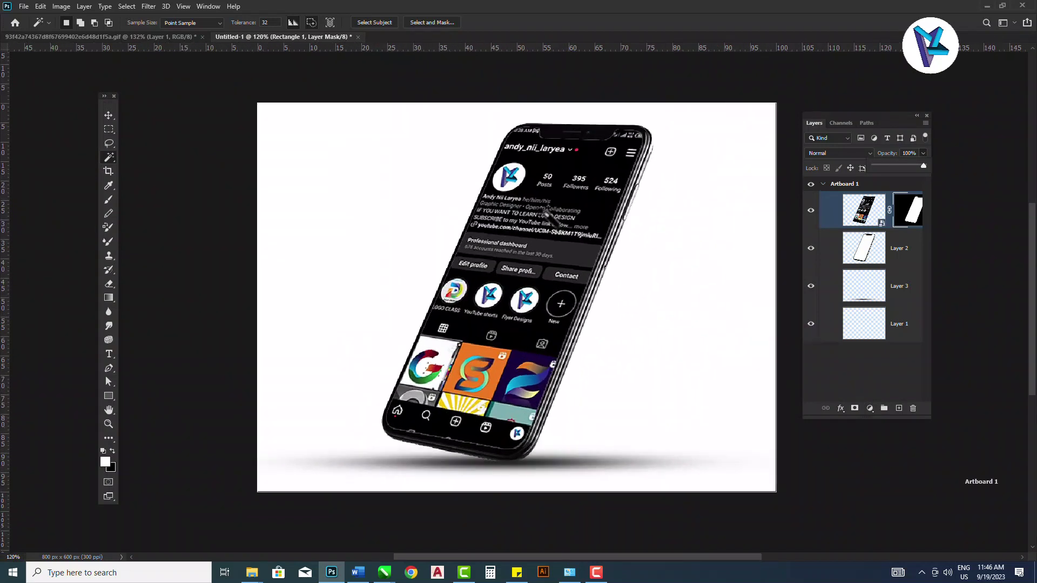
pyautogui.scroll(1, 545, 212)
pyautogui.scroll(-1, 548, 212)
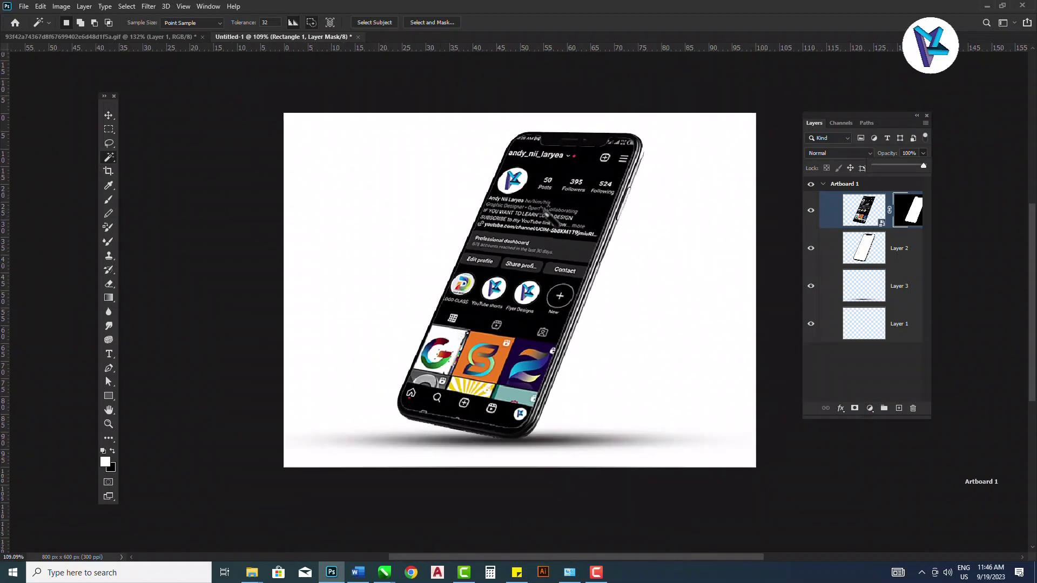
pyautogui.click(108, 116)
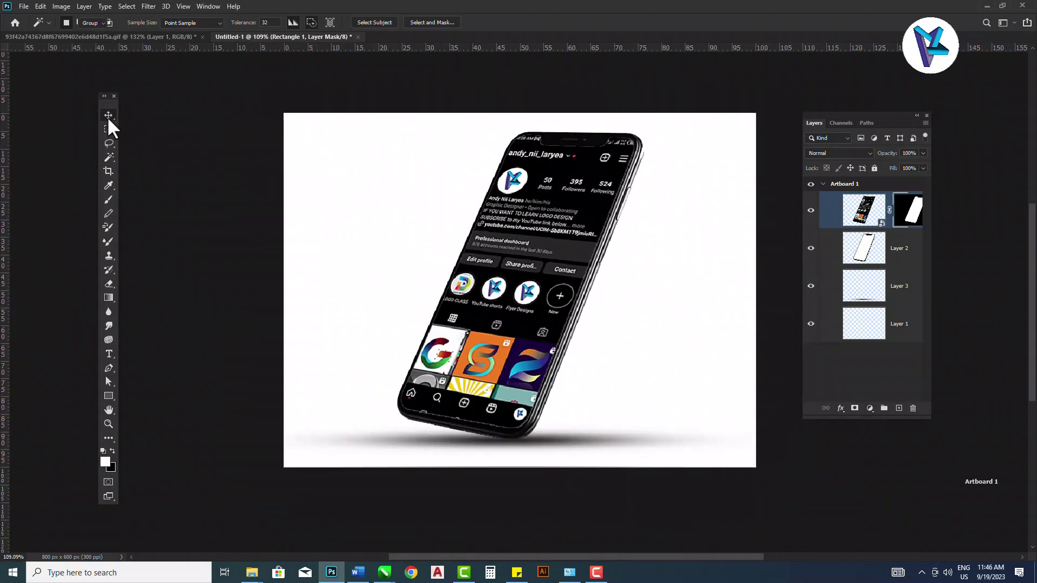